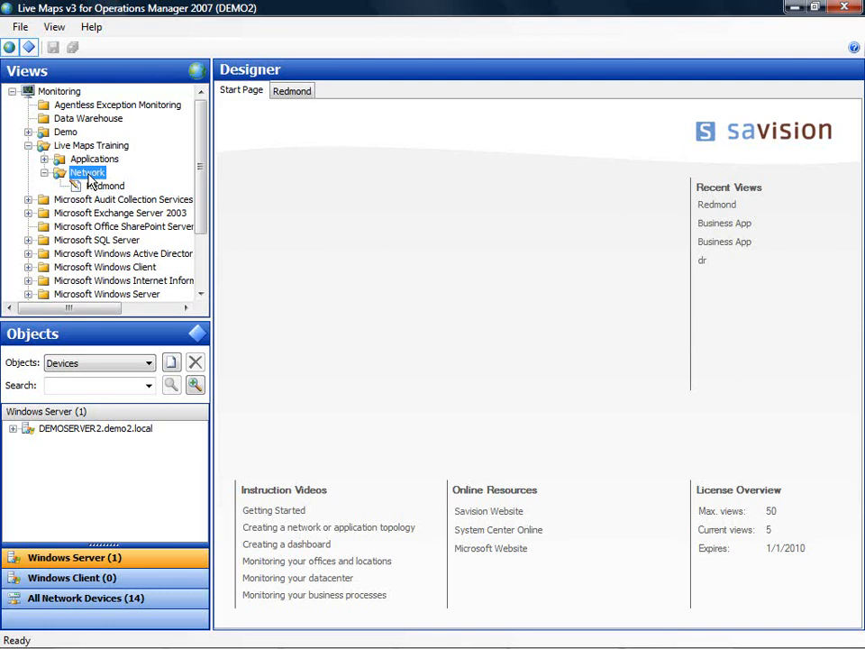
# - Add a new view named New York to the Network folder under Live Maps Training
pyautogui.rightClick(90, 178)
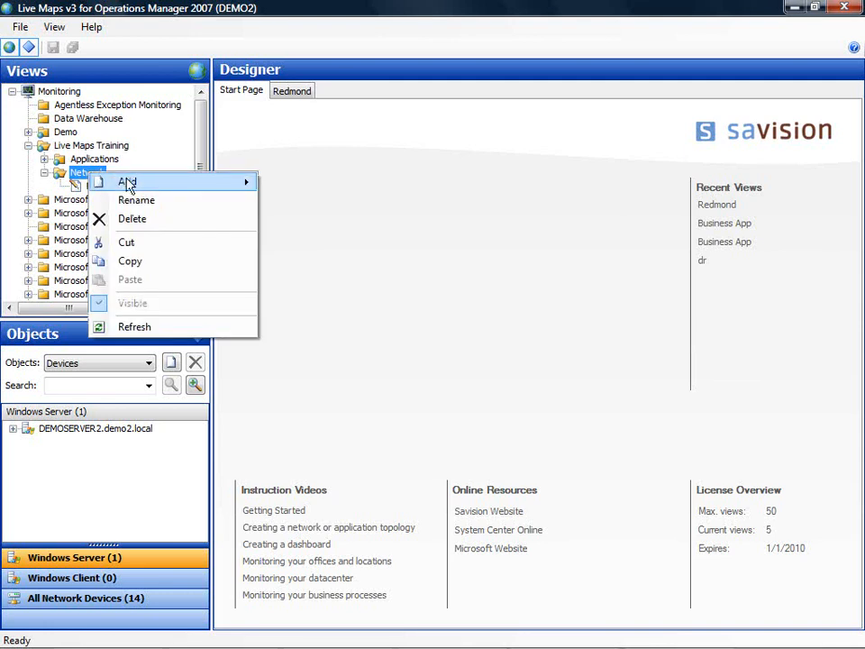
pyautogui.moveTo(131, 182)
pyautogui.click(304, 286)
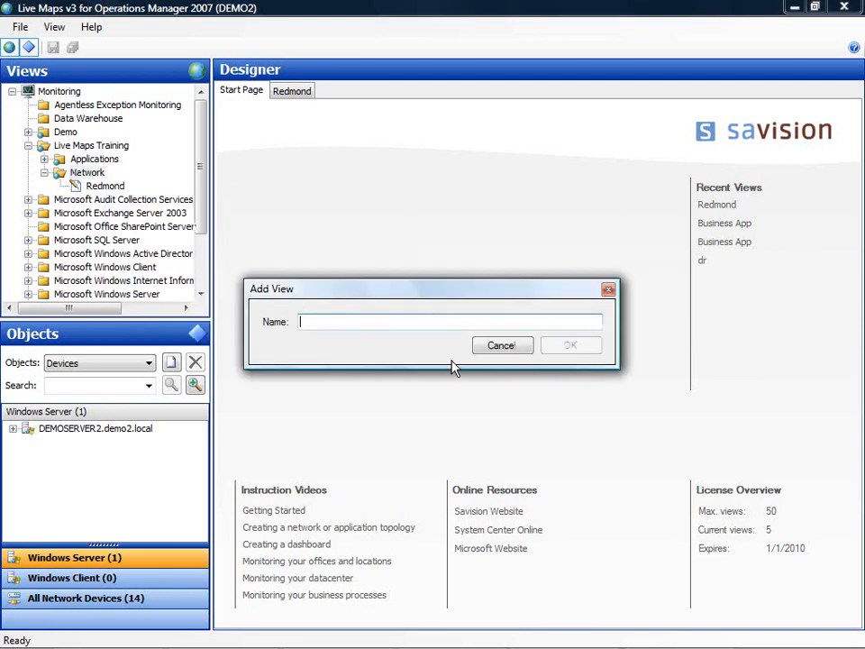
pyautogui.write('New York')
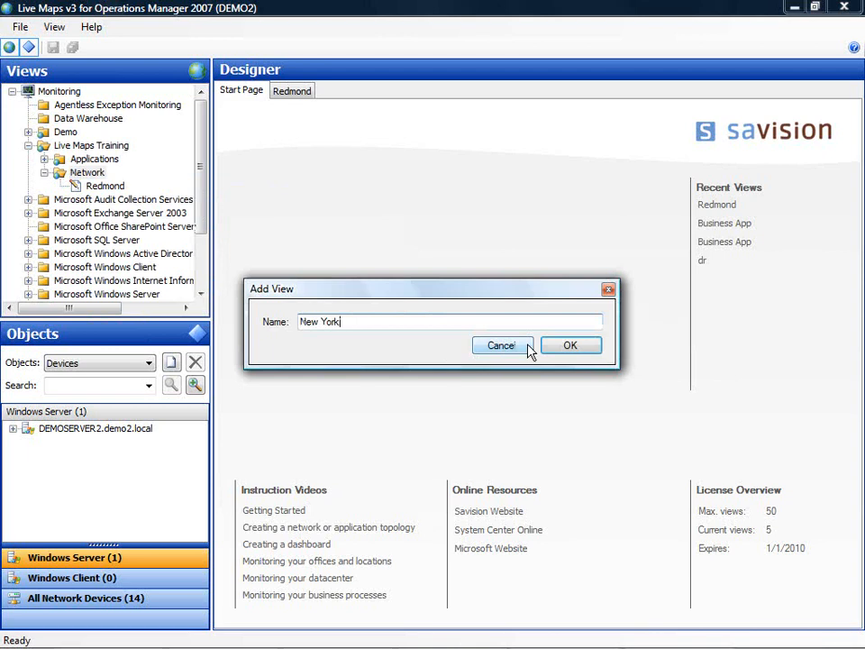
pyautogui.click(573, 348)
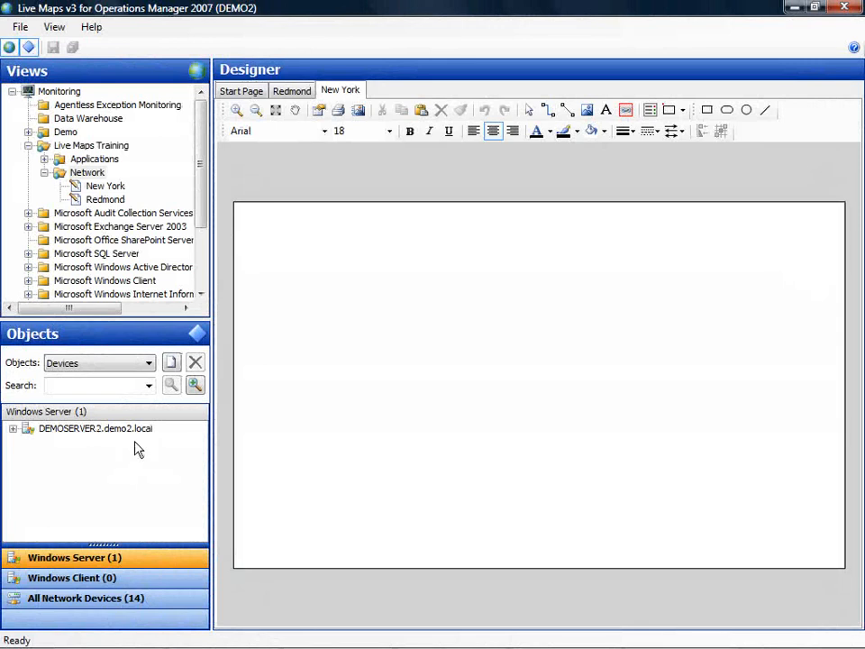
# - Place the network device JalaRO2621 - 10.1.1.2 in the upper middle of the New York view
pyautogui.click(138, 600)
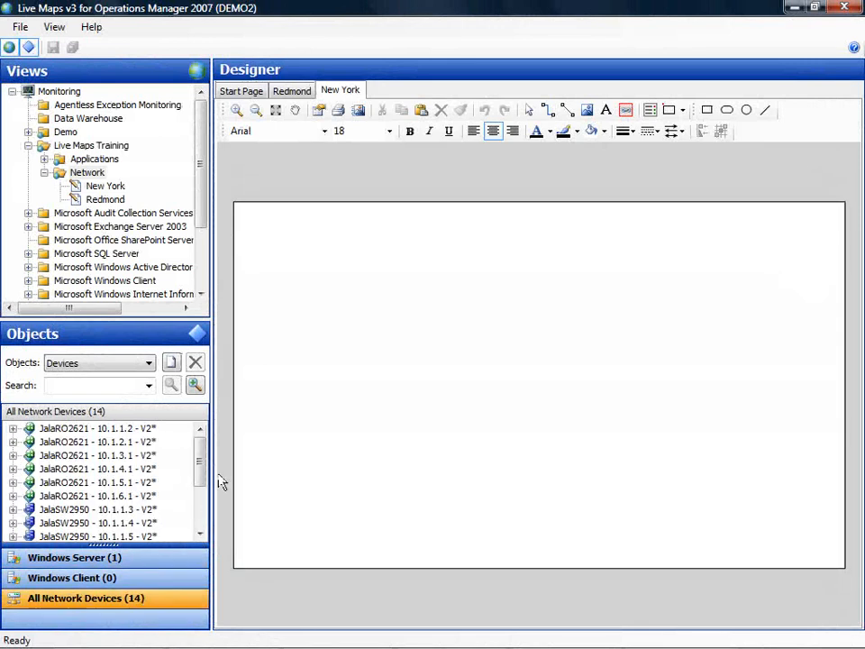
pyautogui.moveTo(205, 461)
pyautogui.mouseDown()
pyautogui.moveTo(202, 478)
pyautogui.moveTo(209, 459)
pyautogui.mouseUp()
pyautogui.moveTo(90, 430); pyautogui.dragTo(501, 283)
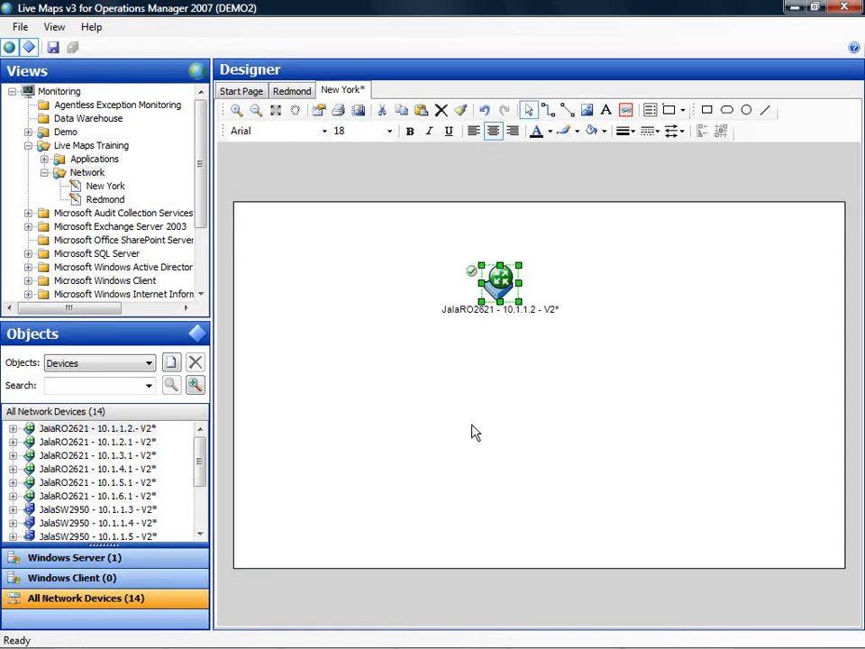
pyautogui.moveTo(517, 282); pyautogui.dragTo(526, 283)
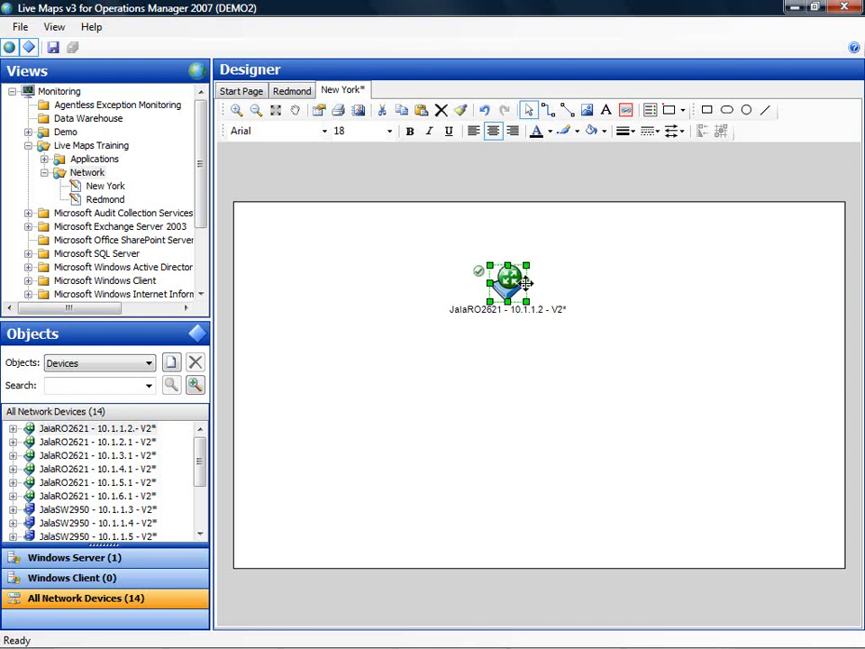
# - Give the router an advanced label made up of its IP Address and Model properties
pyautogui.rightClick(510, 278)
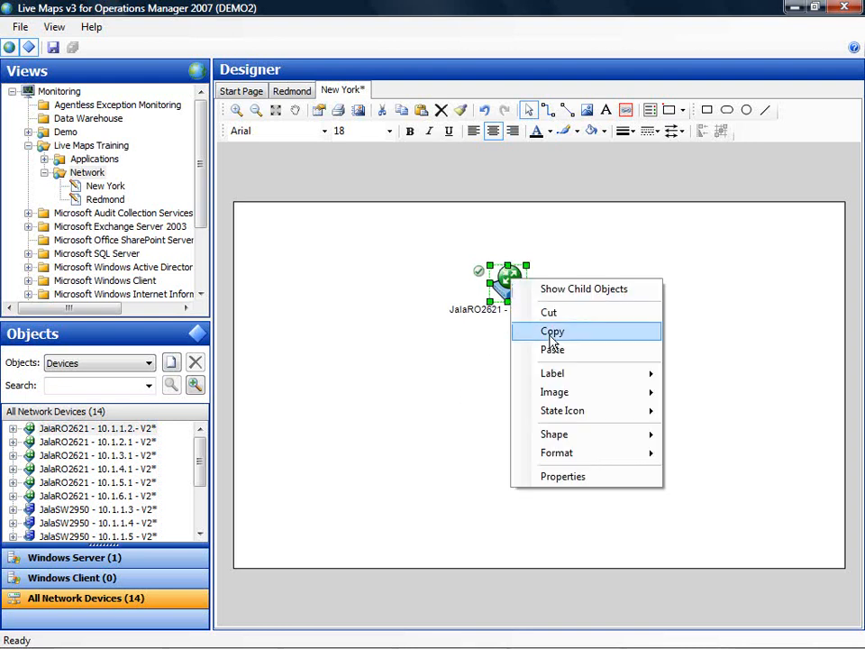
pyautogui.moveTo(567, 379)
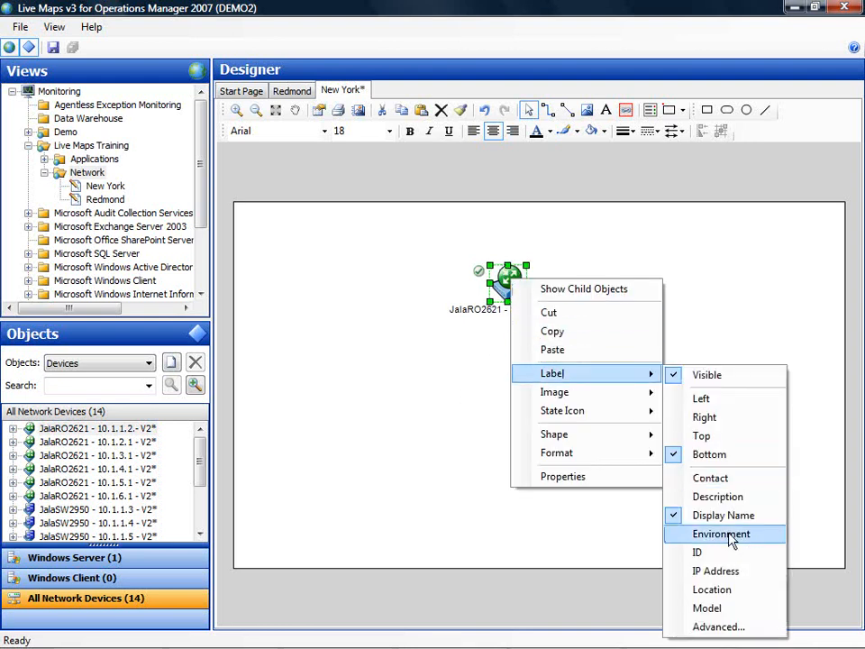
pyautogui.click(721, 626)
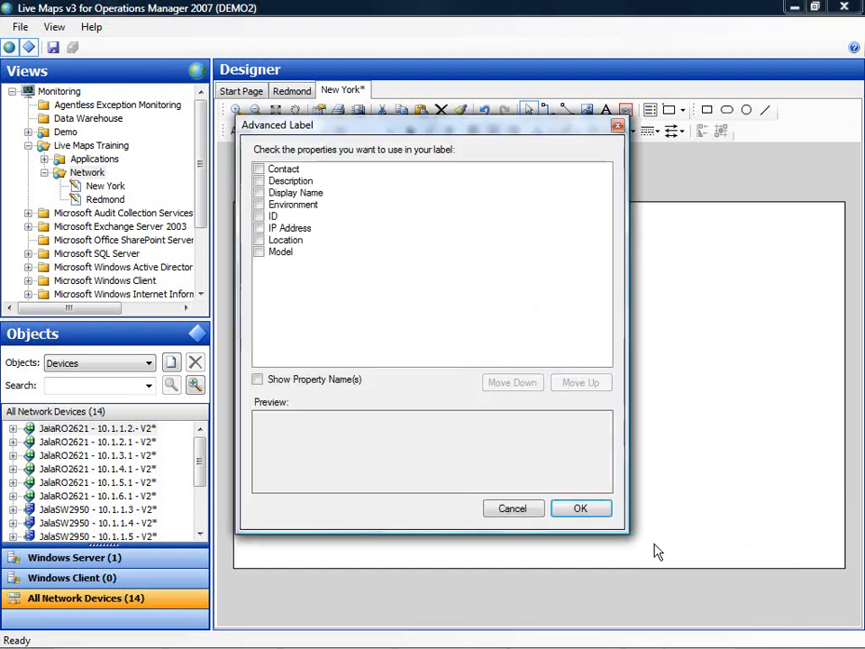
pyautogui.click(260, 229)
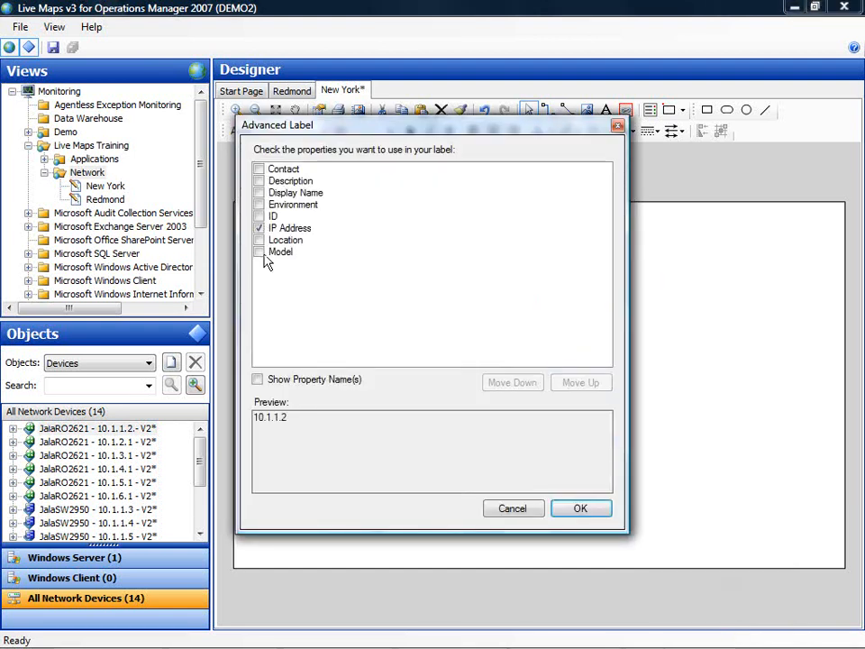
pyautogui.click(261, 253)
pyautogui.click(585, 510)
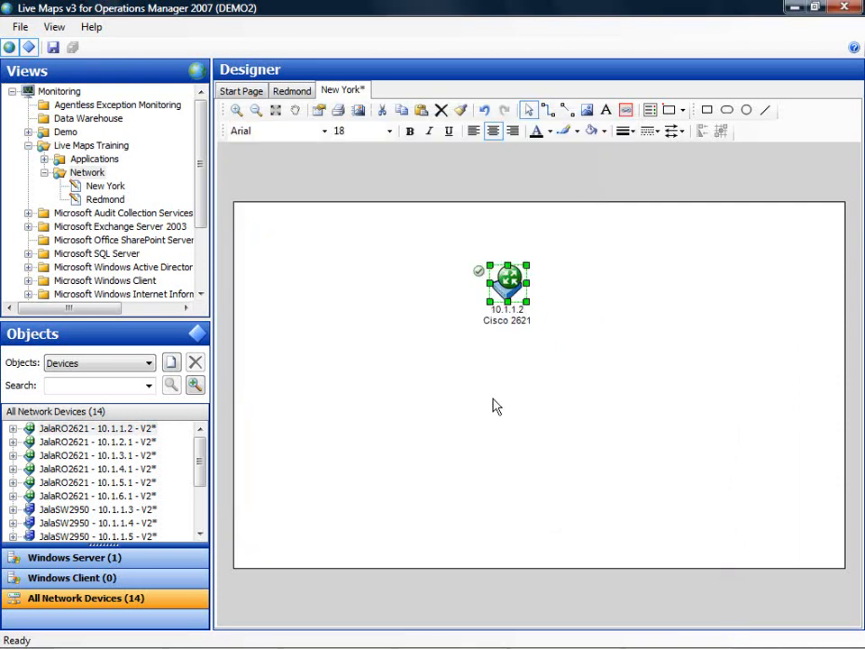
# - Place the JalaSW2950 switches 10.1.1.3, 10.1.1.4, 10.1.1.5 and 10.1.1.6 below the router in two rows of two
pyautogui.moveTo(199, 466); pyautogui.dragTo(197, 485)
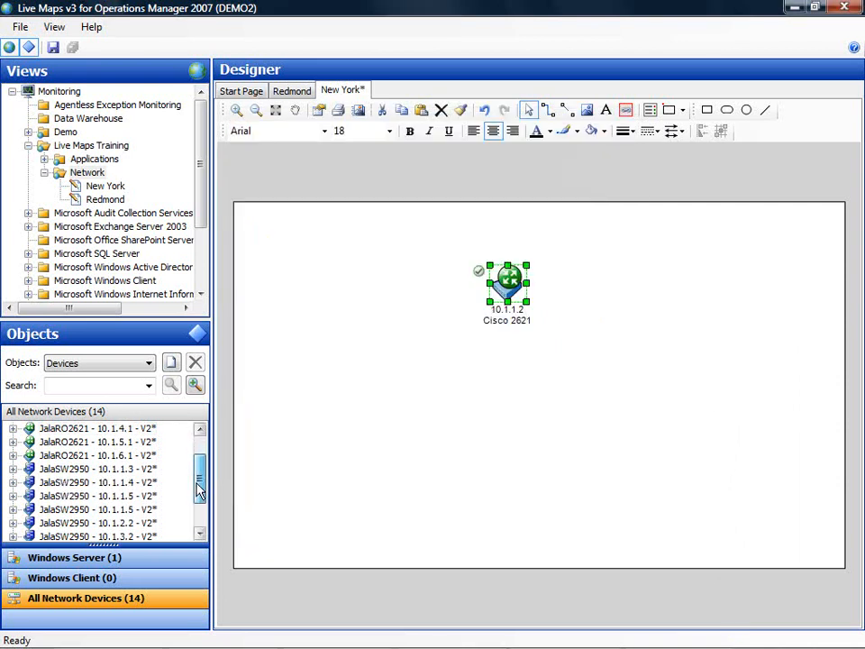
pyautogui.moveTo(72, 475); pyautogui.dragTo(405, 379)
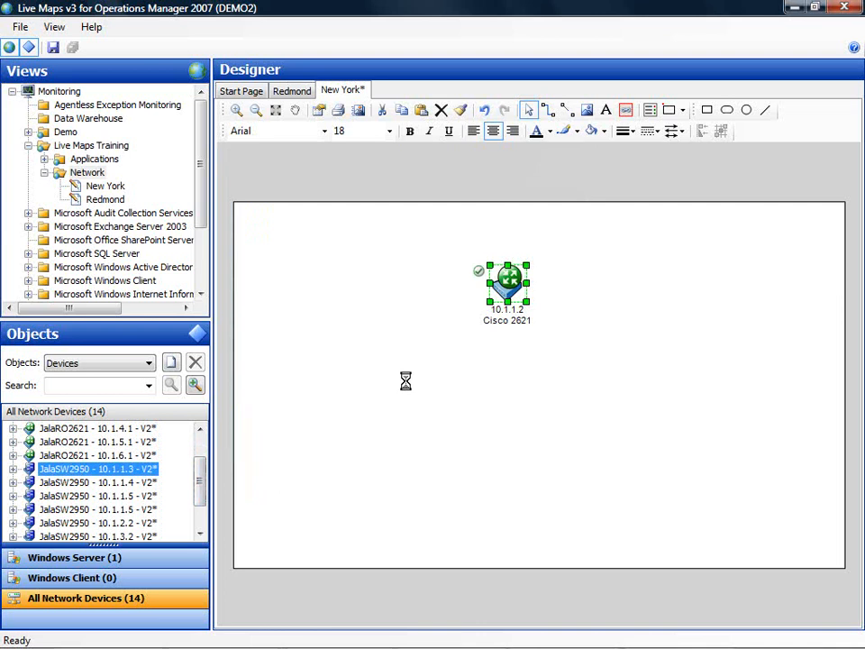
pyautogui.moveTo(90, 482); pyautogui.dragTo(620, 370)
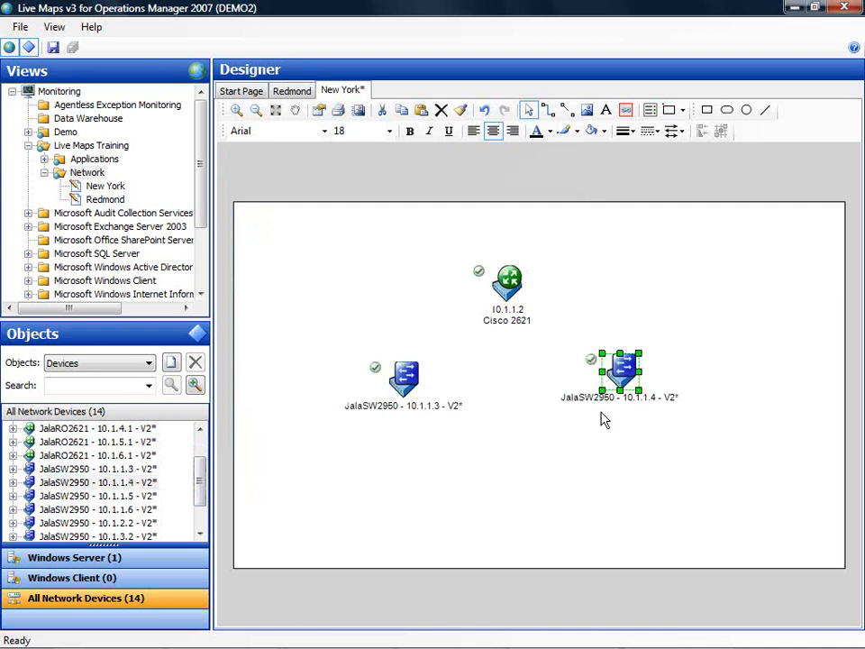
pyautogui.moveTo(121, 501); pyautogui.dragTo(388, 458)
pyautogui.moveTo(133, 515); pyautogui.dragTo(629, 490)
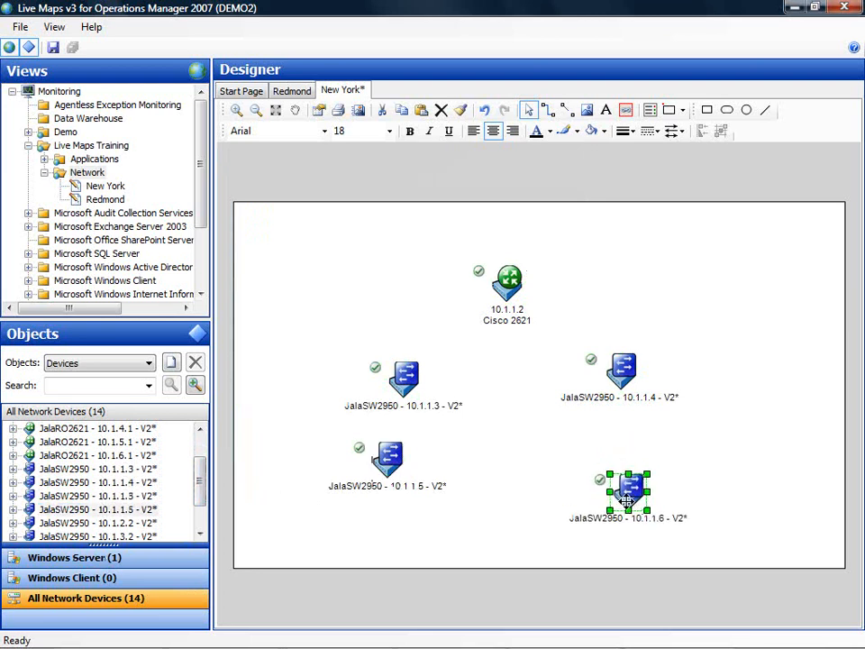
pyautogui.moveTo(394, 466); pyautogui.dragTo(411, 510)
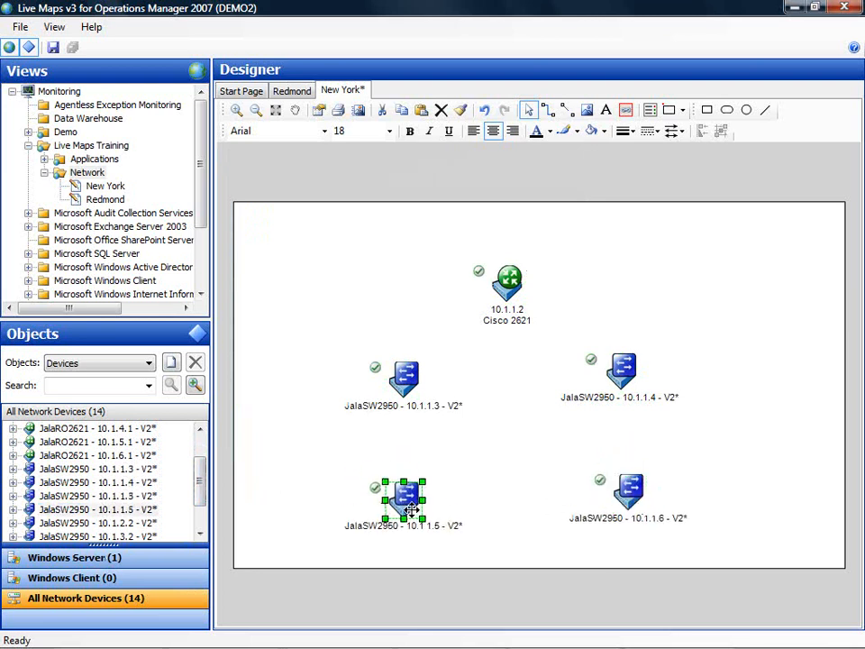
pyautogui.moveTo(406, 378); pyautogui.dragTo(398, 387)
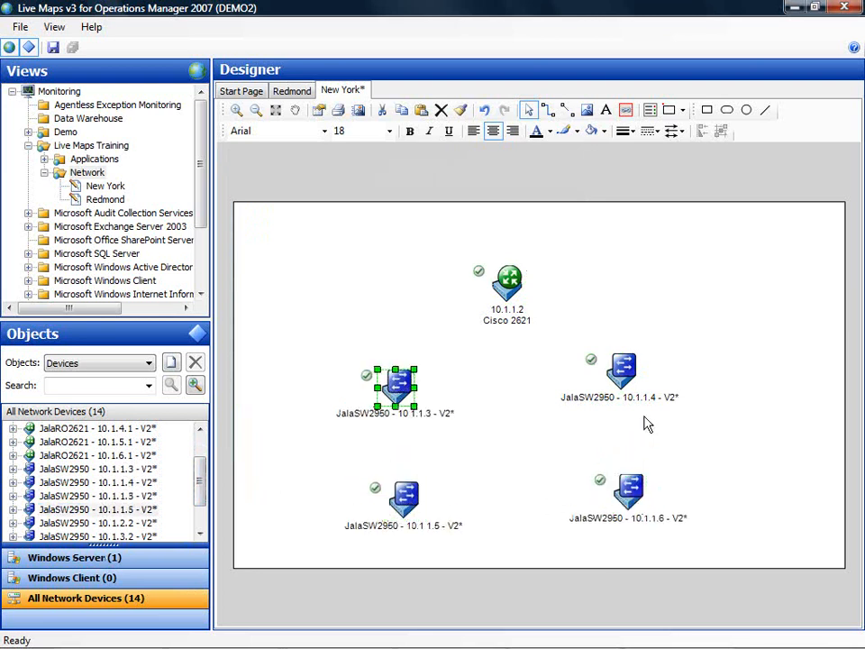
# - Set the labels of all four switches together to show their IP Address and Model properties
pyautogui.click(254, 349)
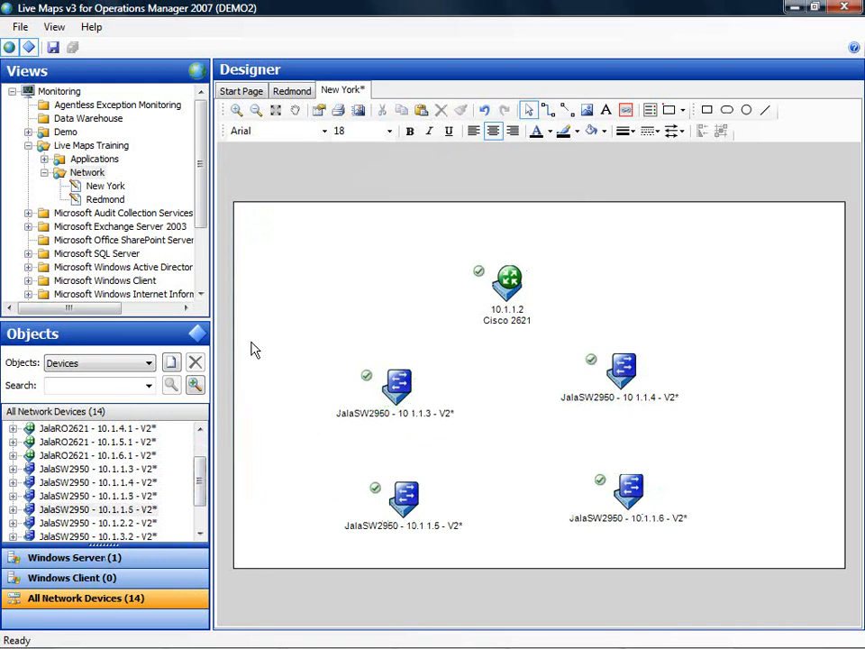
pyautogui.moveTo(265, 332); pyautogui.dragTo(741, 564)
pyautogui.rightClick(626, 371)
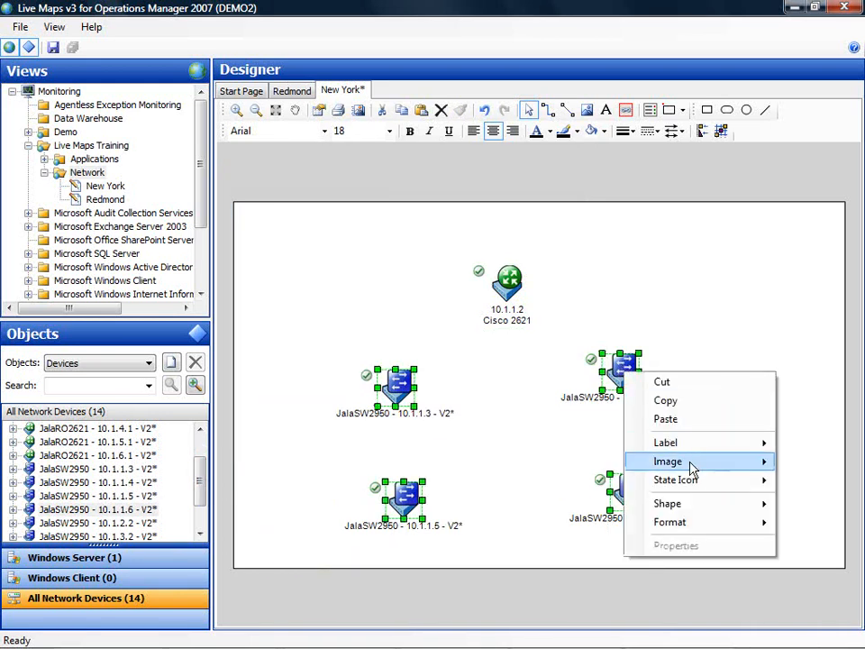
pyautogui.moveTo(700, 452)
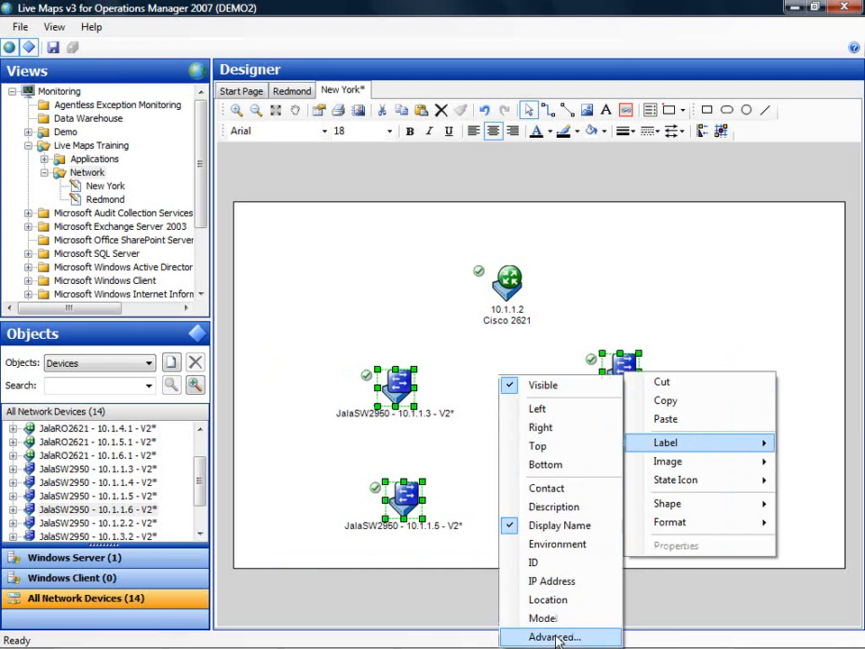
pyautogui.click(555, 637)
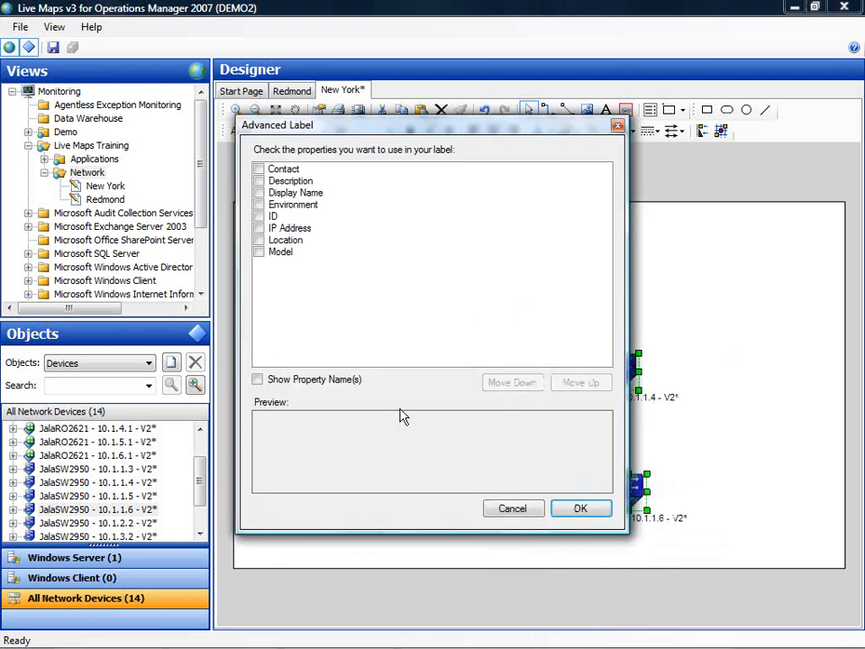
pyautogui.click(260, 253)
pyautogui.click(260, 228)
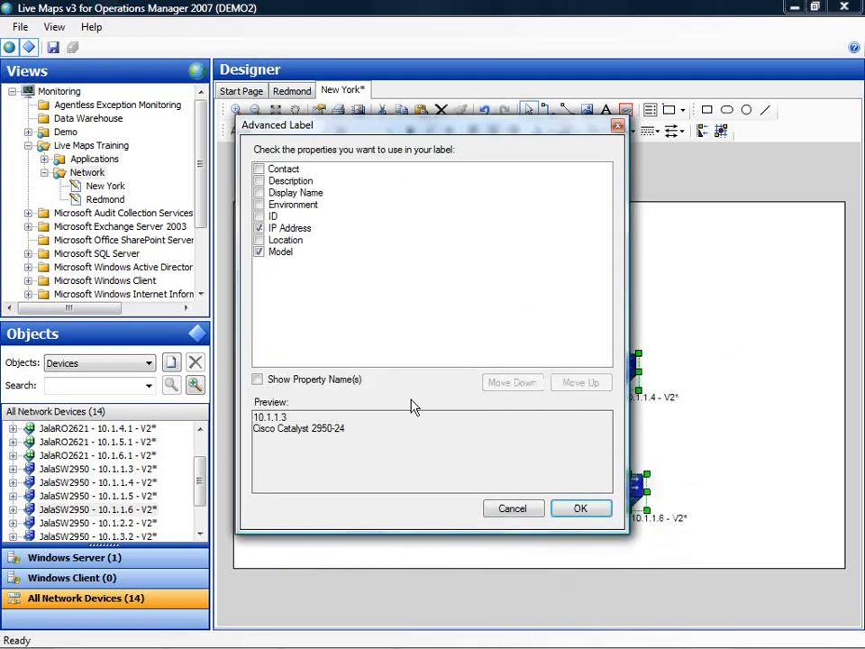
pyautogui.click(599, 514)
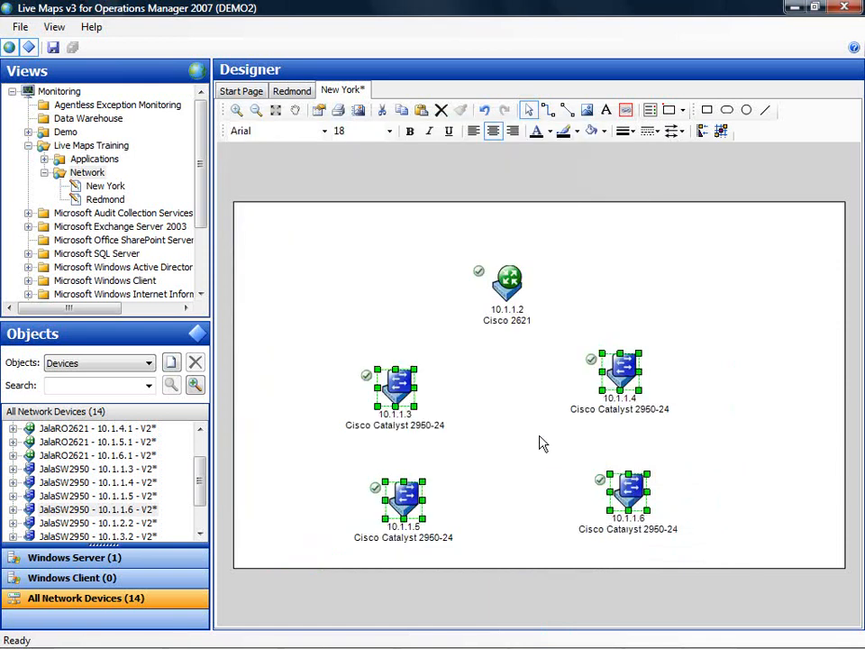
# - Nudge switch 10.1.1.5 left to line up under 10.1.1.3, and lower switch 10.1.1.4 slightly
pyautogui.click(434, 499)
pyautogui.click(416, 512)
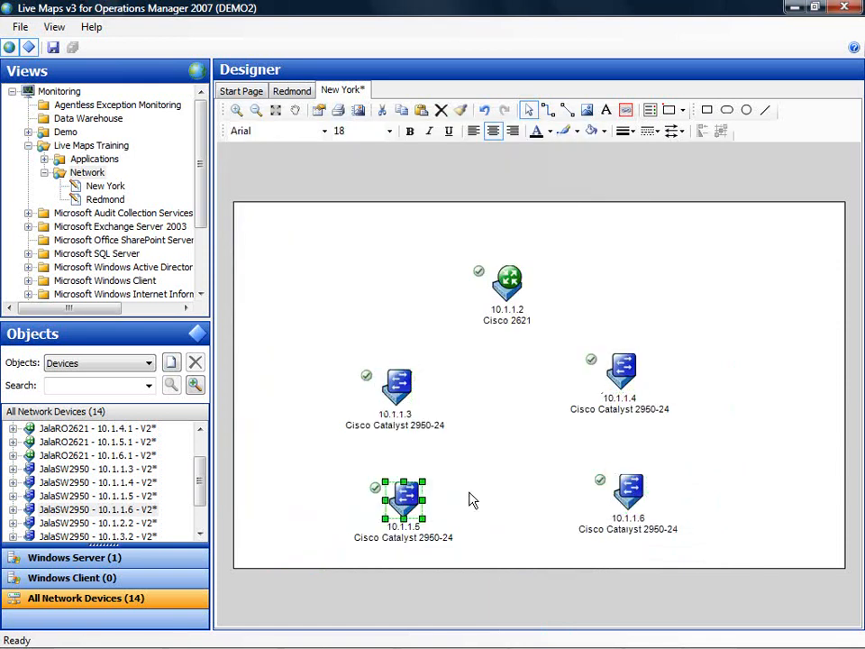
pyautogui.press('Left')
pyautogui.click(629, 372)
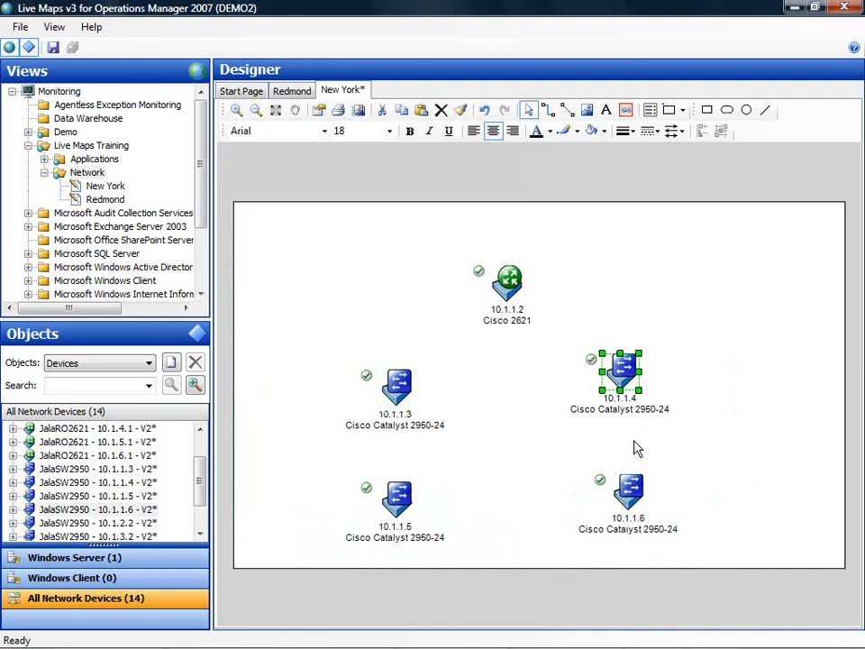
pyautogui.press('Down')
pyautogui.click(514, 479)
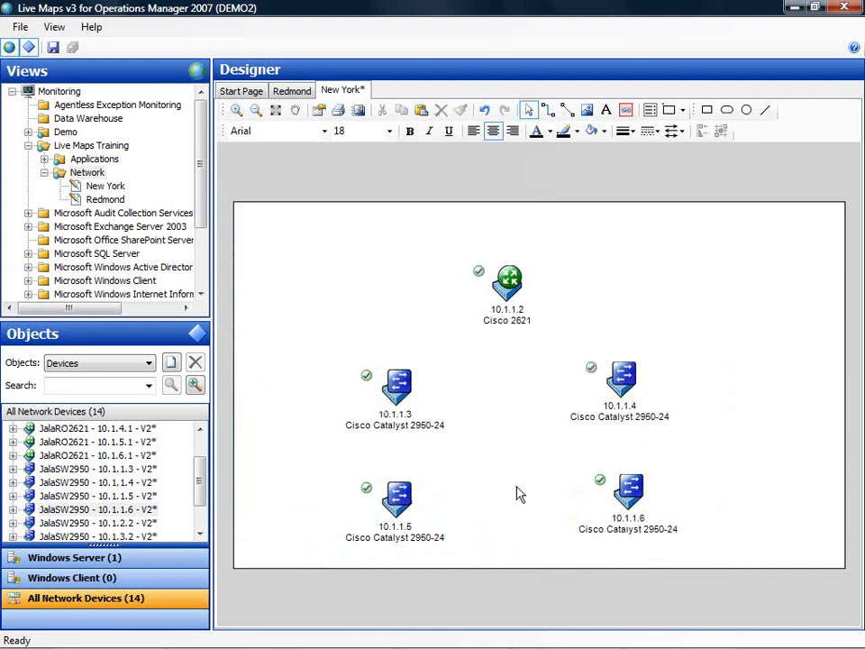
# - Draw a straight connector from the 10.1.1.2 router to the 10.1.1.3 switch
pyautogui.click(567, 109)
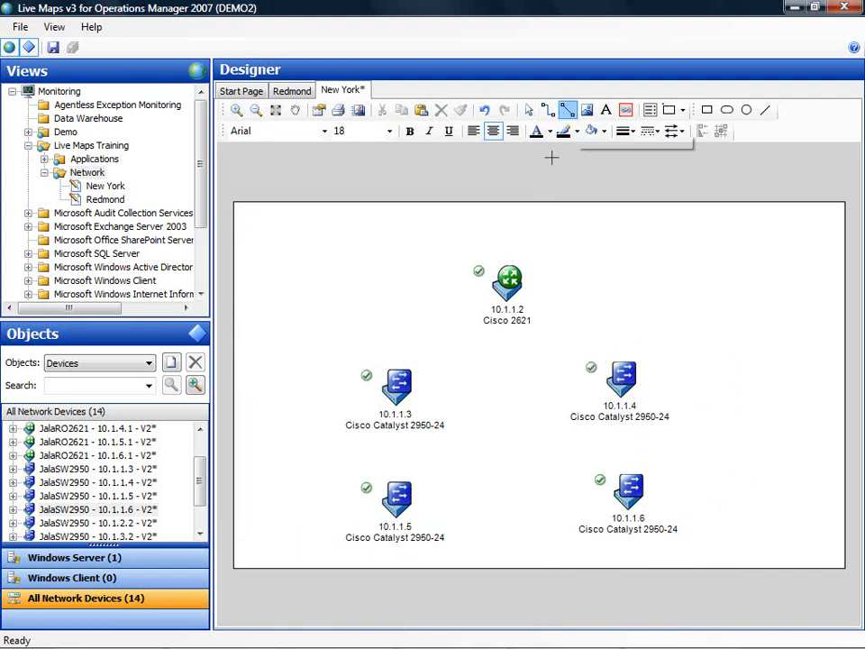
pyautogui.moveTo(490, 285); pyautogui.dragTo(396, 381)
pyautogui.click(474, 373)
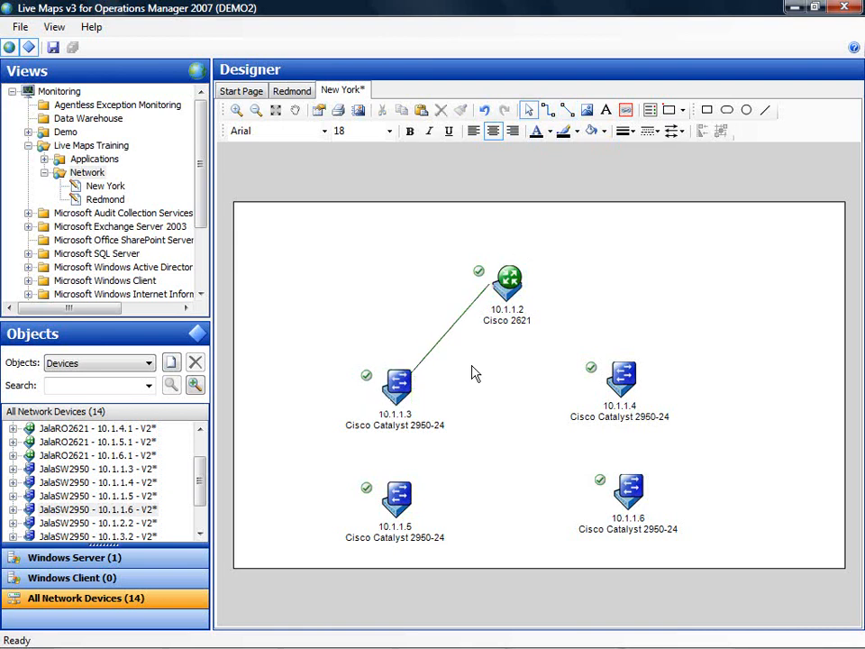
# - In the connector's properties, set the router-side endpoint to the interface FastEthernet0/0 (1)
pyautogui.click(448, 334)
pyautogui.rightClick(448, 335)
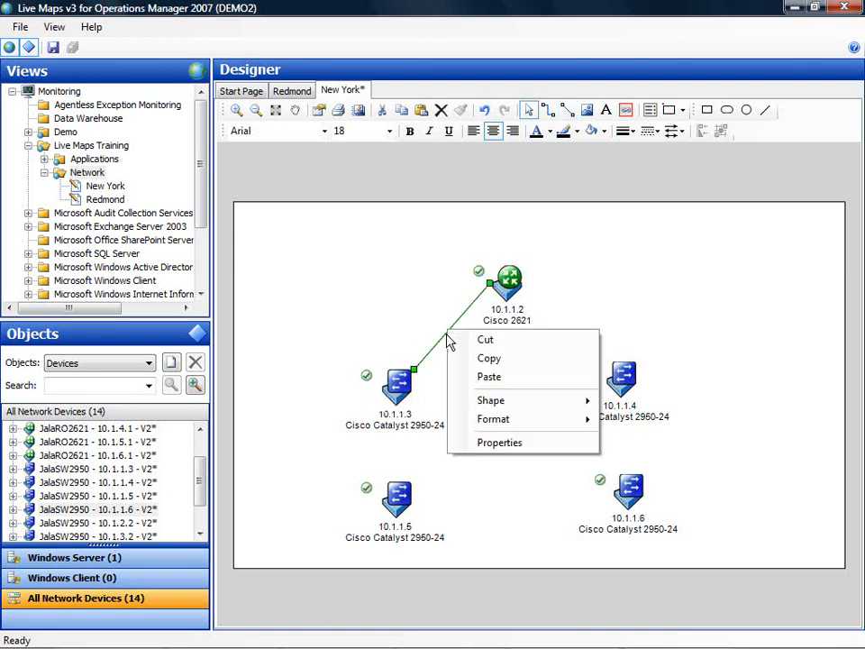
pyautogui.click(500, 445)
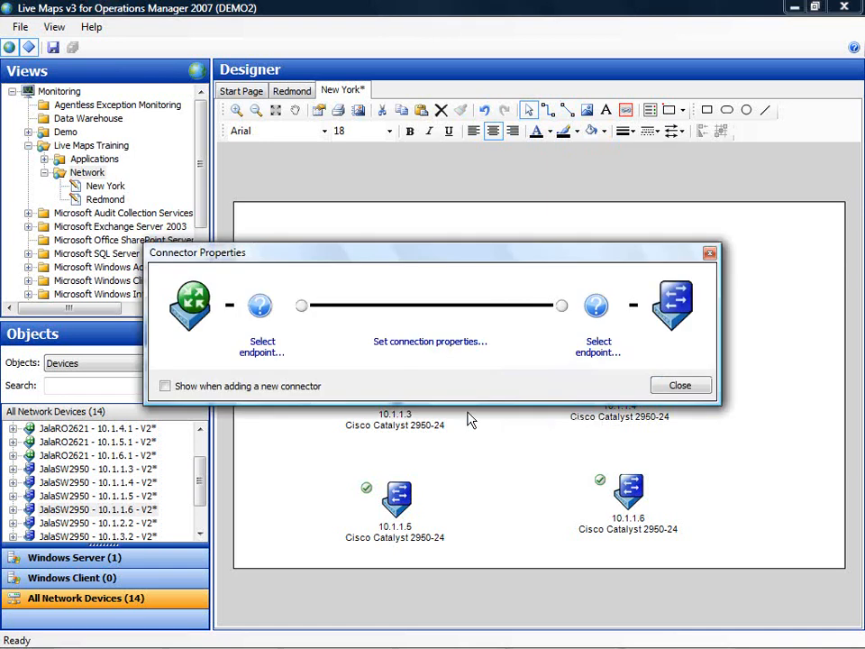
pyautogui.click(267, 348)
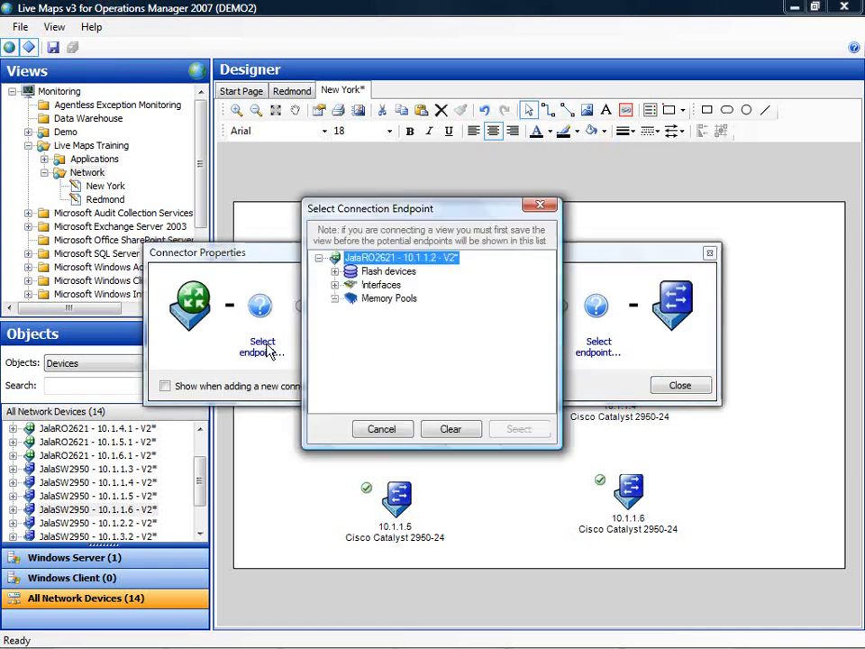
pyautogui.click(335, 285)
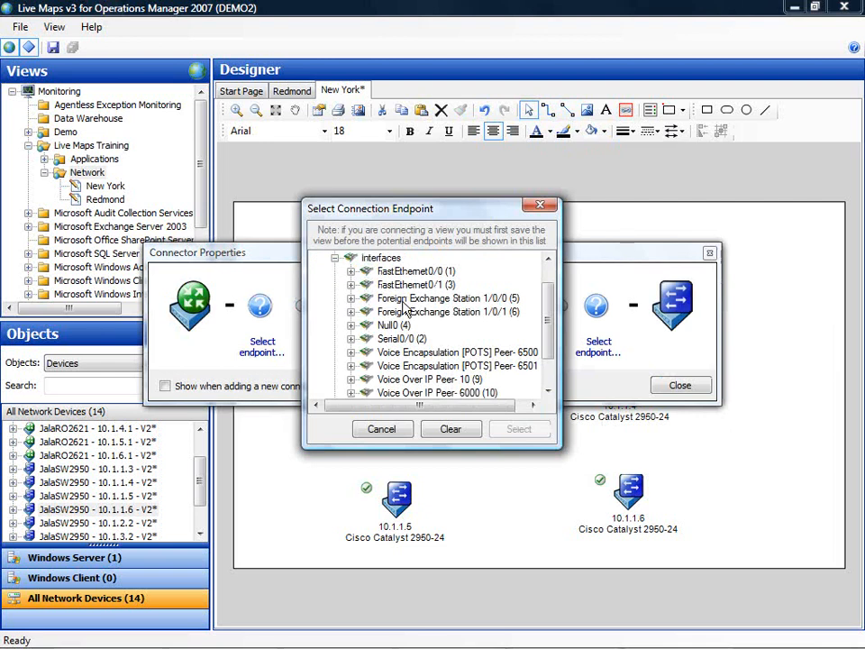
pyautogui.click(414, 271)
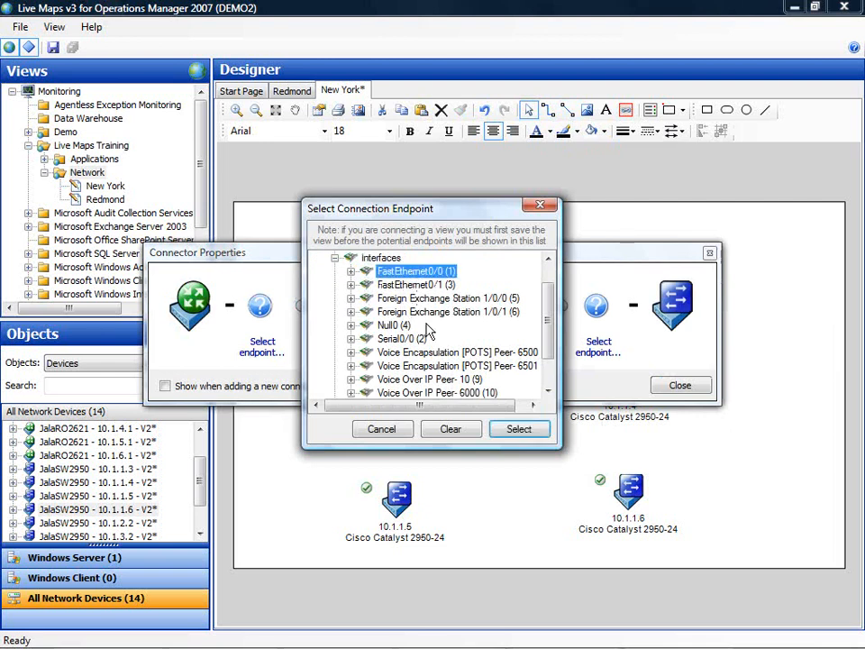
pyautogui.click(518, 430)
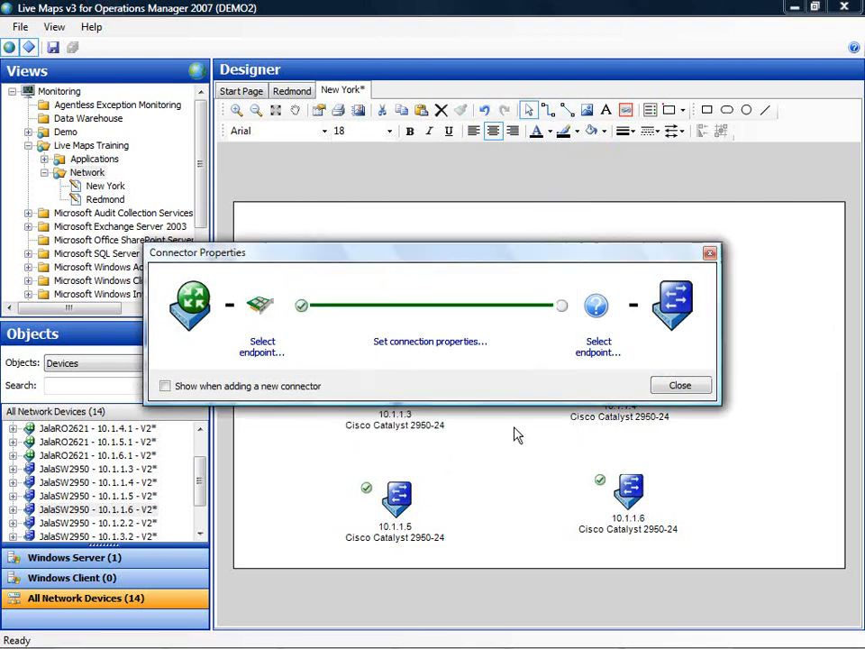
# - Set the switch-side endpoint of the router-to-10.1.1.3 connector to Port 1 (1)
pyautogui.click(599, 351)
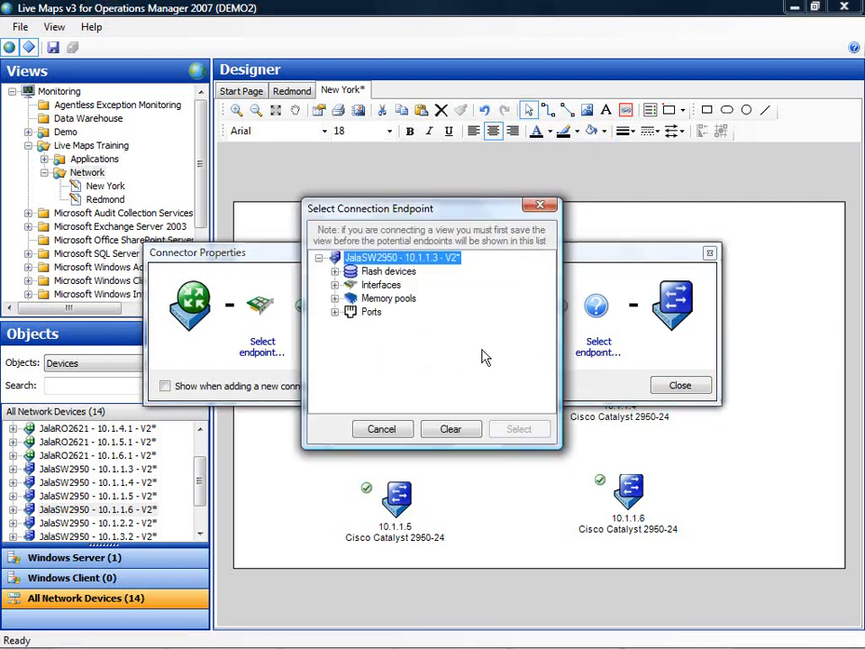
pyautogui.click(336, 312)
pyautogui.click(396, 271)
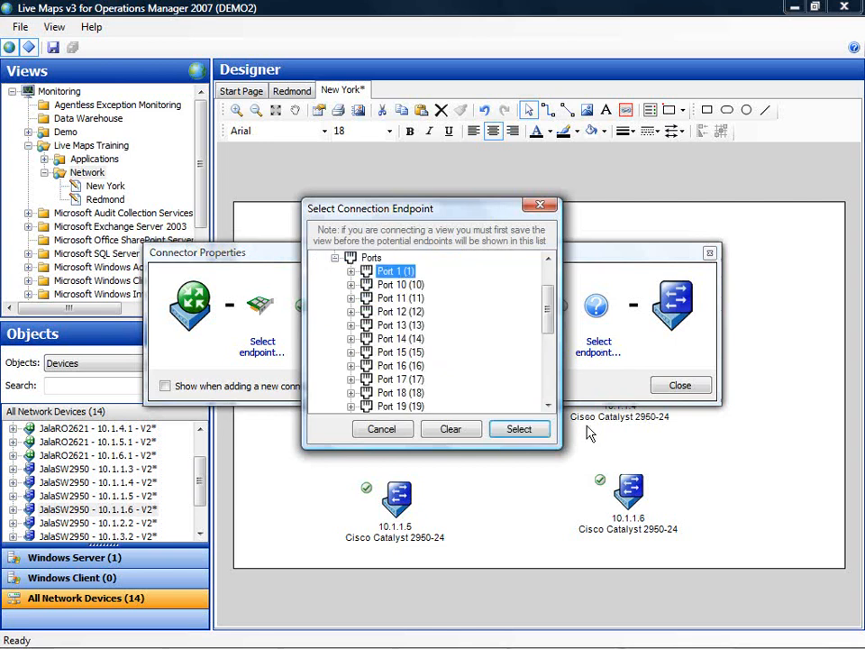
pyautogui.click(520, 429)
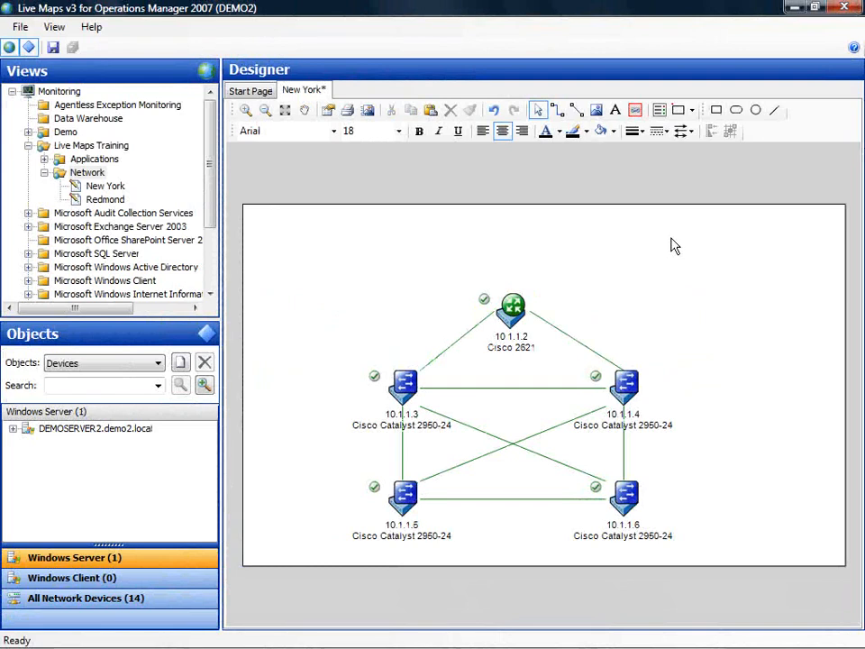
# - Insert the built-in Revision cloud network image and place it in the upper-right corner of the New York map
pyautogui.click(598, 109)
pyautogui.click(546, 367)
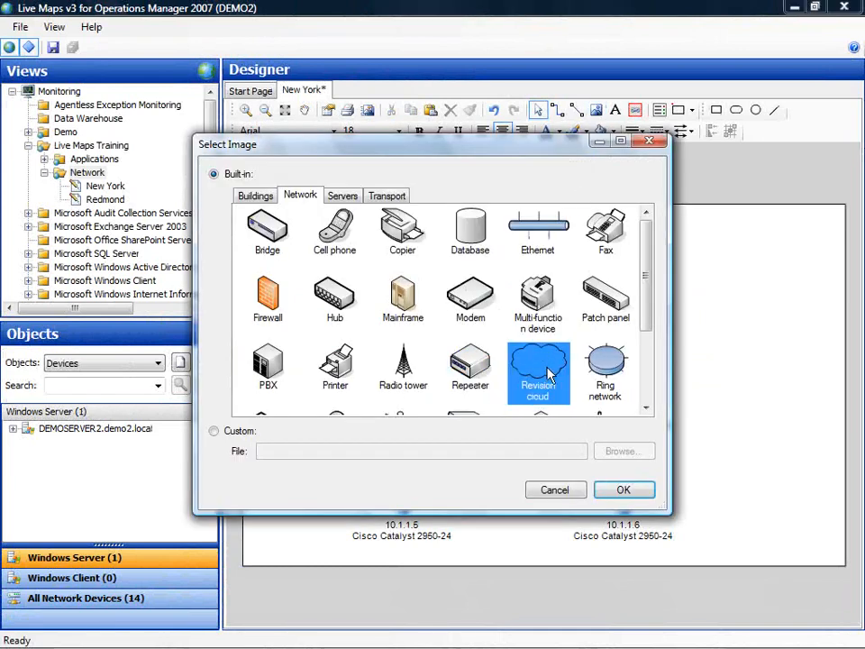
pyautogui.click(622, 494)
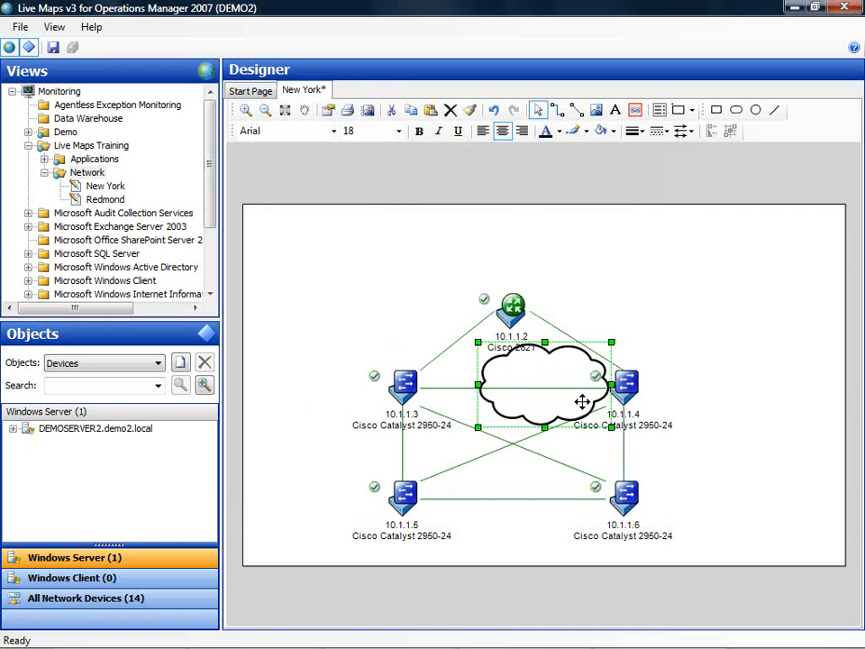
pyautogui.moveTo(579, 356); pyautogui.dragTo(734, 233)
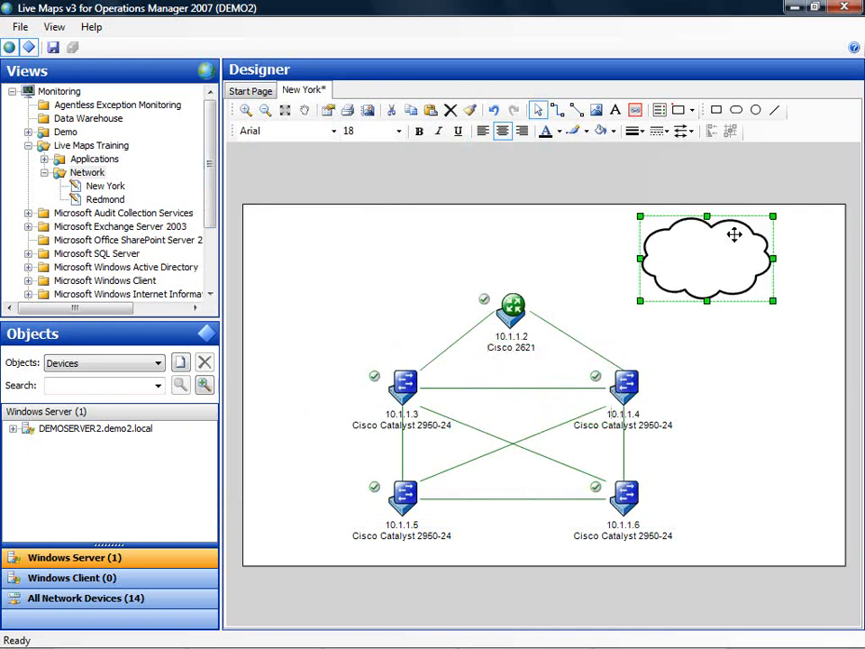
pyautogui.click(753, 323)
# - Add the text "Corp Network" inside the cloud
pyautogui.click(615, 109)
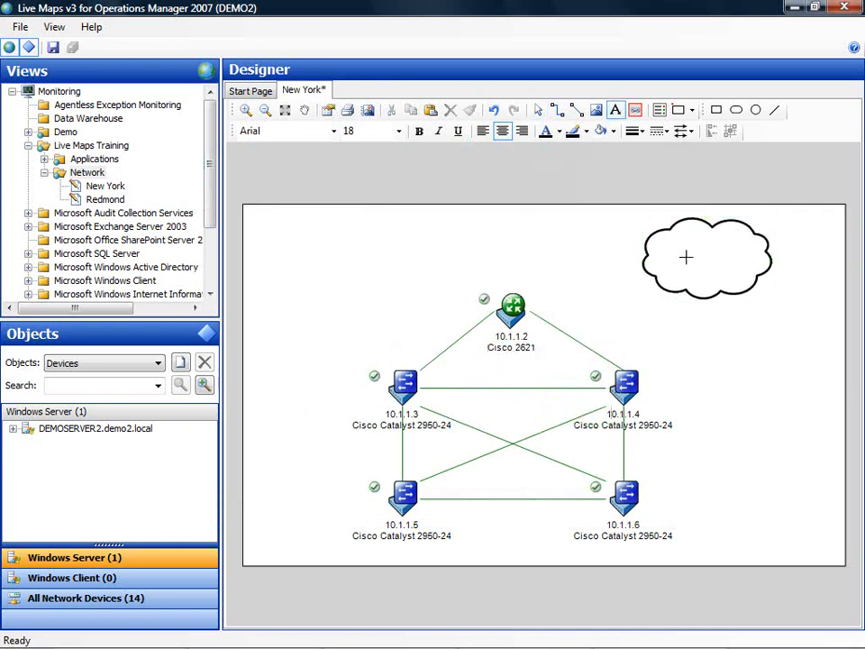
pyautogui.moveTo(662, 240); pyautogui.dragTo(757, 272)
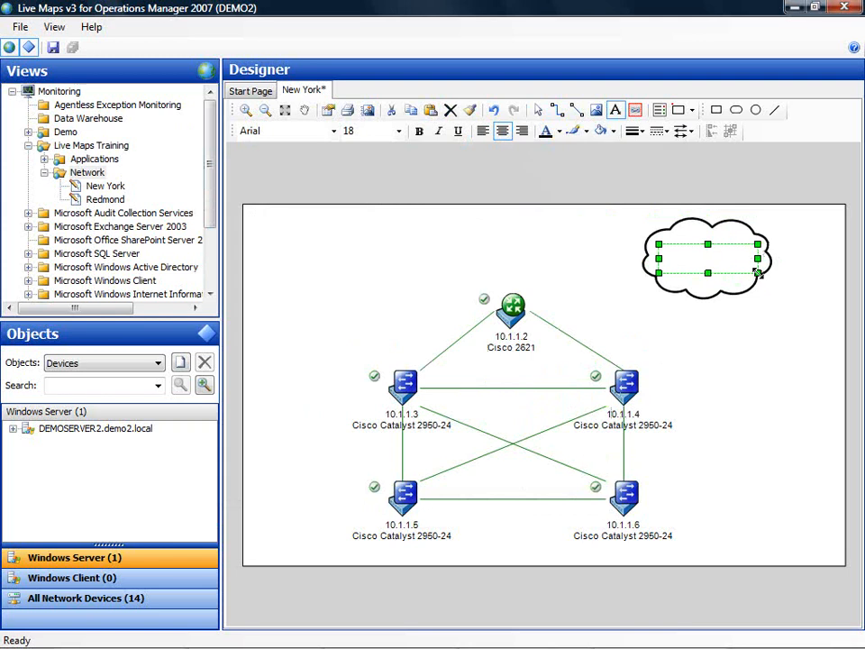
pyautogui.write('Corp ')
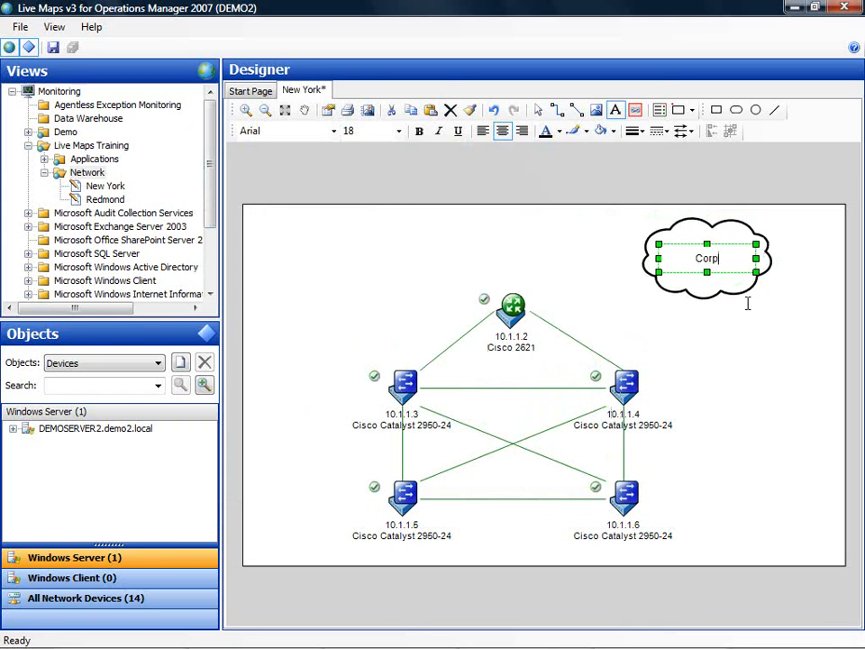
pyautogui.write('Network')
pyautogui.click(560, 242)
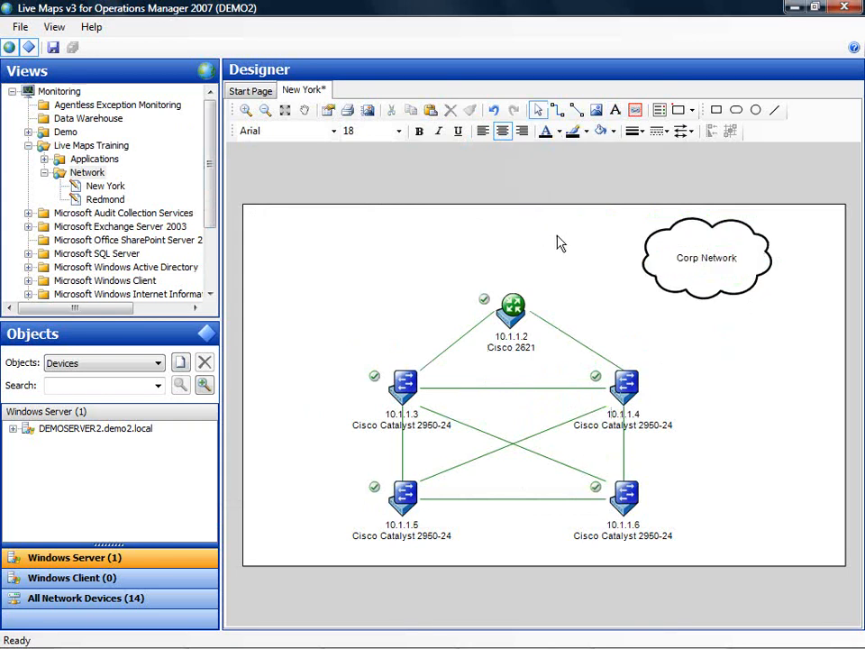
# - Draw an angled connector from the 10.1.1.2 router to the Corp Network cloud and set its router-side endpoint to Serial0/0 (2)
pyautogui.click(557, 109)
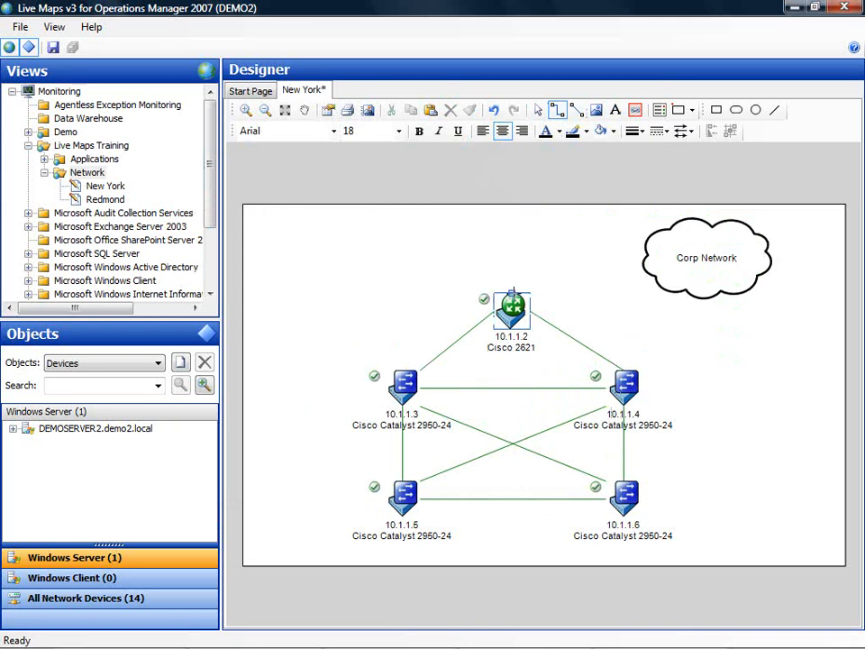
pyautogui.moveTo(512, 292)
pyautogui.mouseDown()
pyautogui.moveTo(622, 253)
pyautogui.moveTo(643, 256)
pyautogui.mouseUp()
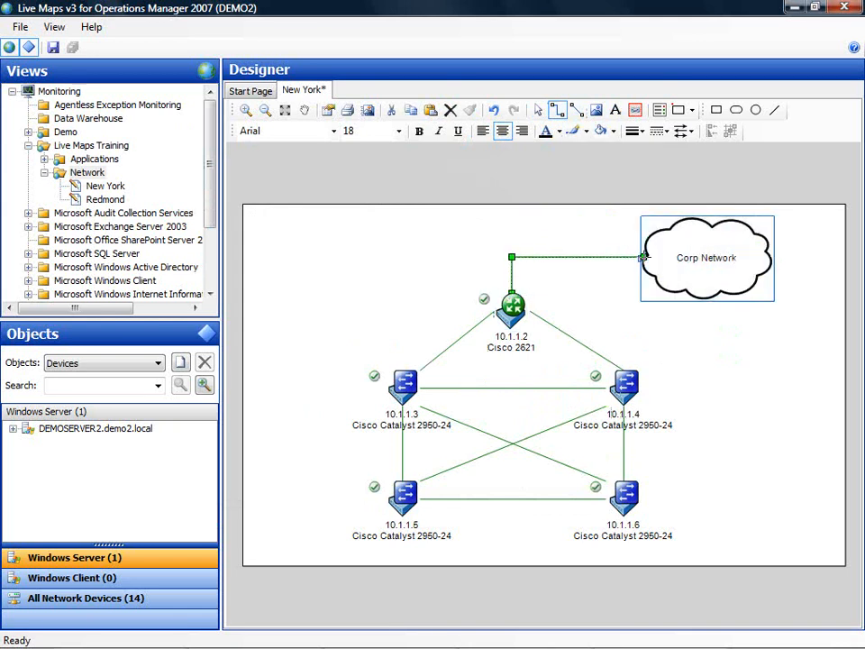
pyautogui.click(551, 260)
pyautogui.rightClick(551, 259)
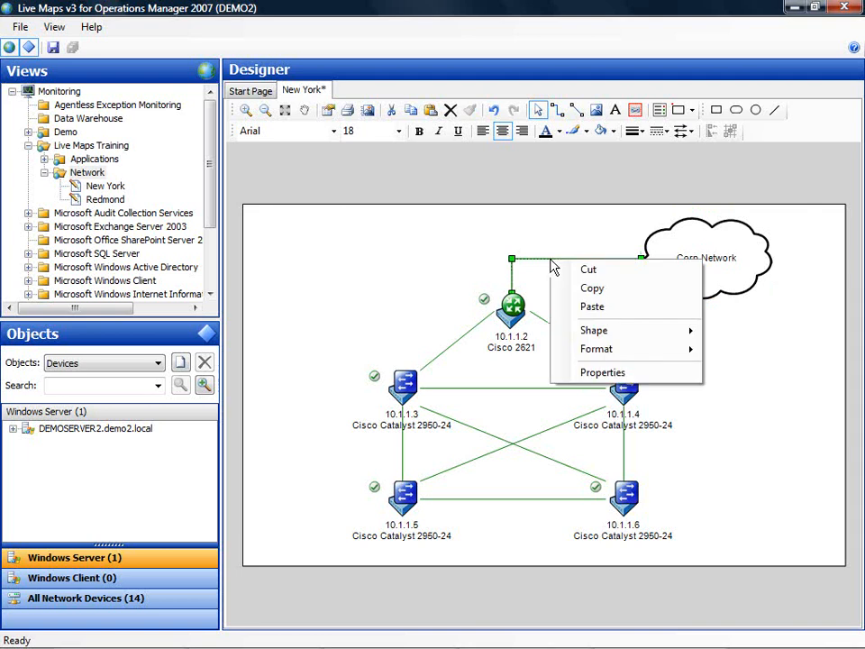
pyautogui.click(629, 383)
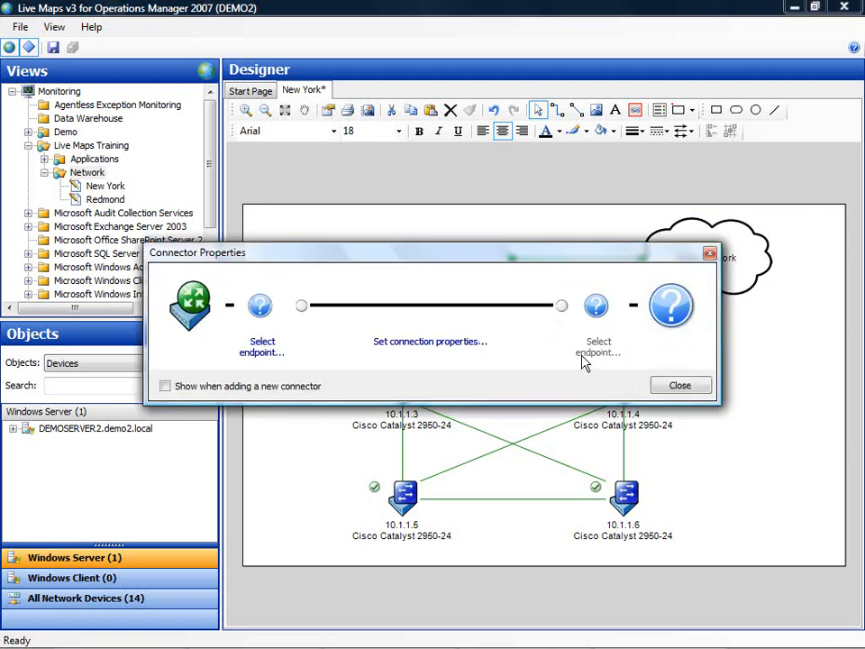
pyautogui.click(270, 349)
pyautogui.click(334, 285)
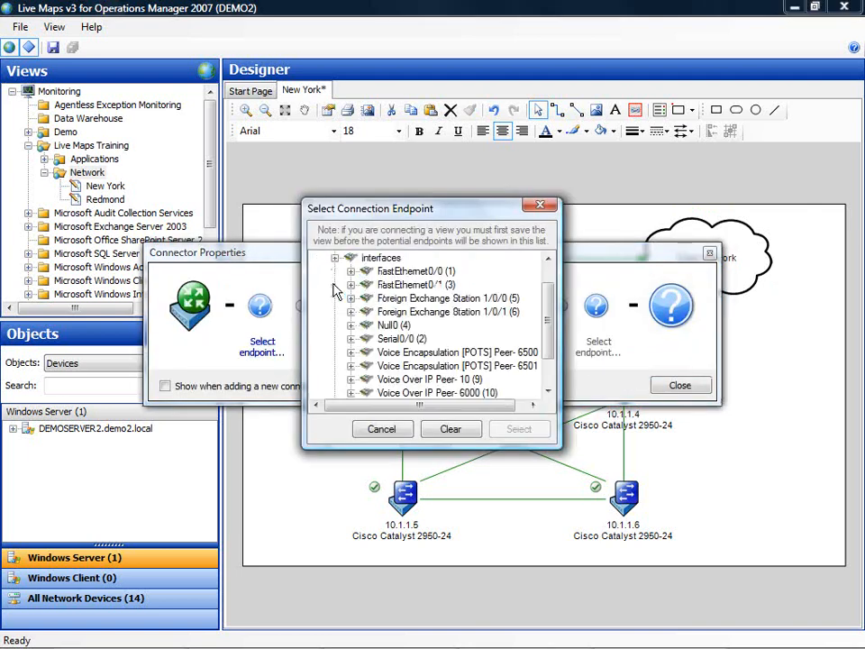
pyautogui.click(397, 340)
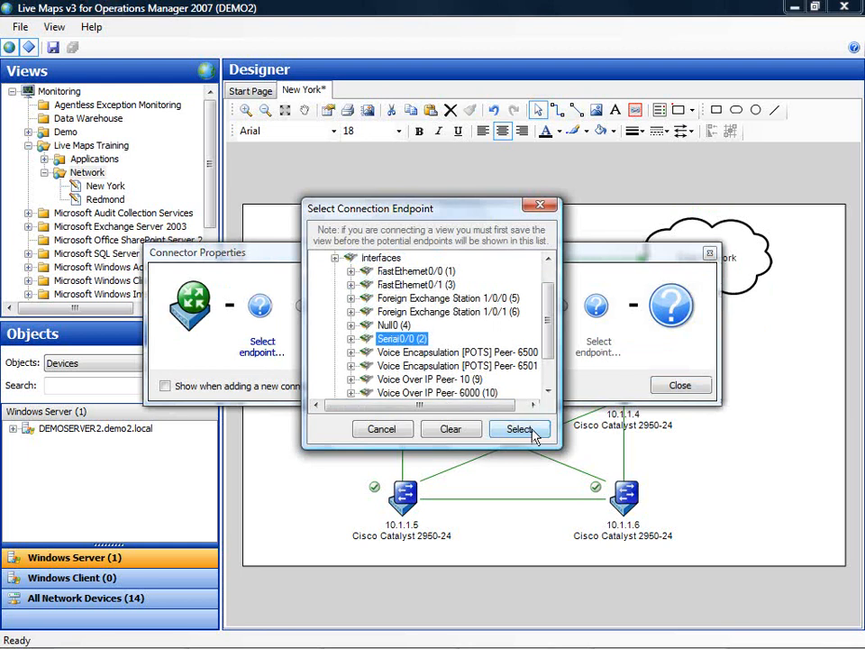
pyautogui.click(519, 429)
pyautogui.click(687, 393)
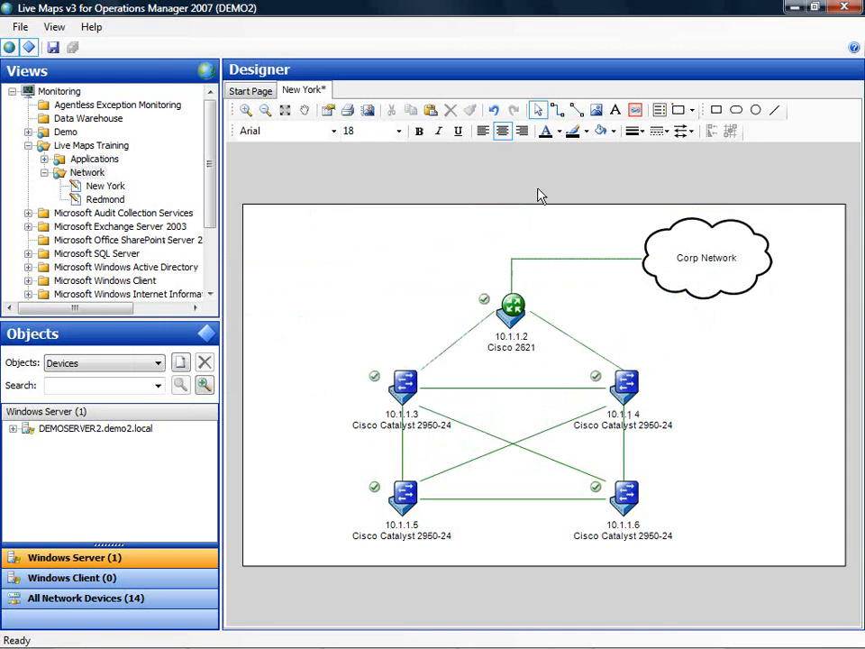
# - Insert a second Revision cloud image and place it in the upper-left corner of the map
pyautogui.click(596, 109)
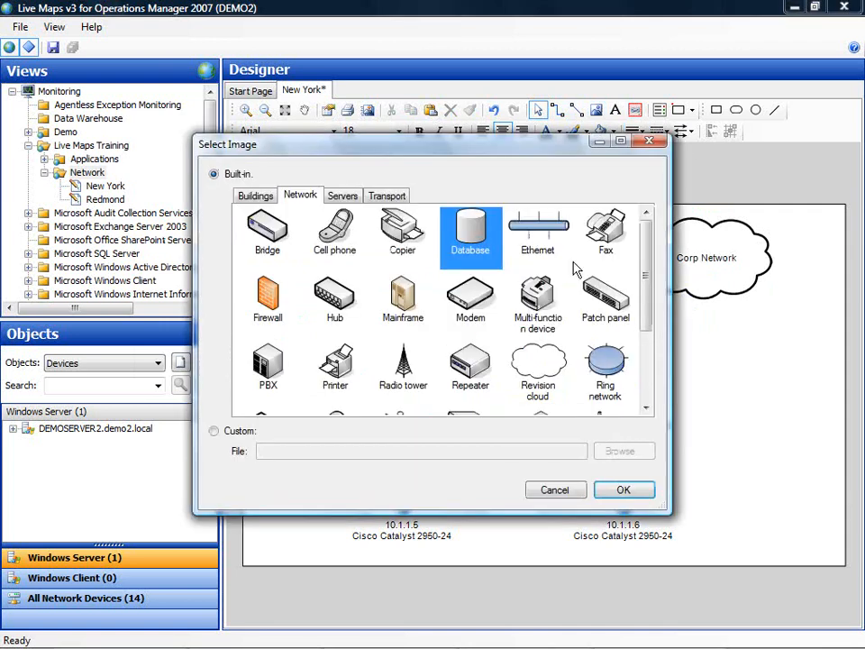
pyautogui.click(537, 367)
pyautogui.click(623, 489)
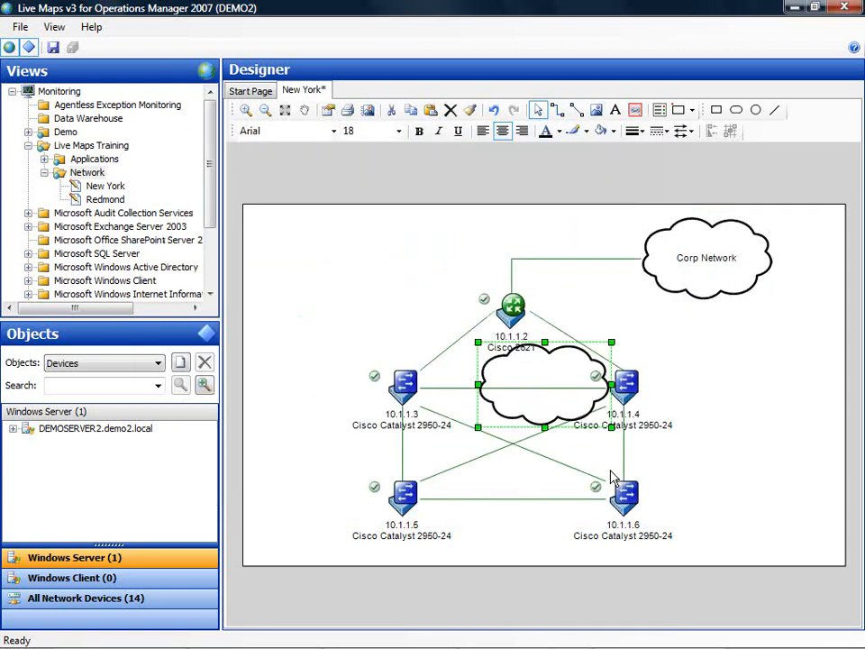
pyautogui.moveTo(574, 375); pyautogui.dragTo(359, 243)
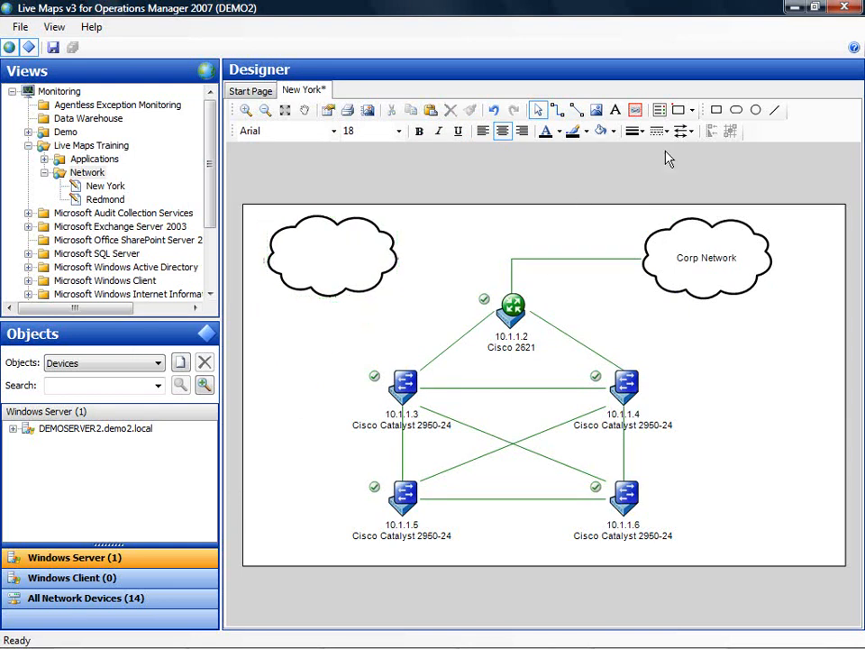
# - Add the text "Internet" inside the unlabelled cloud and shift the labelled cloud slightly left
pyautogui.click(616, 109)
pyautogui.moveTo(280, 243); pyautogui.dragTo(371, 263)
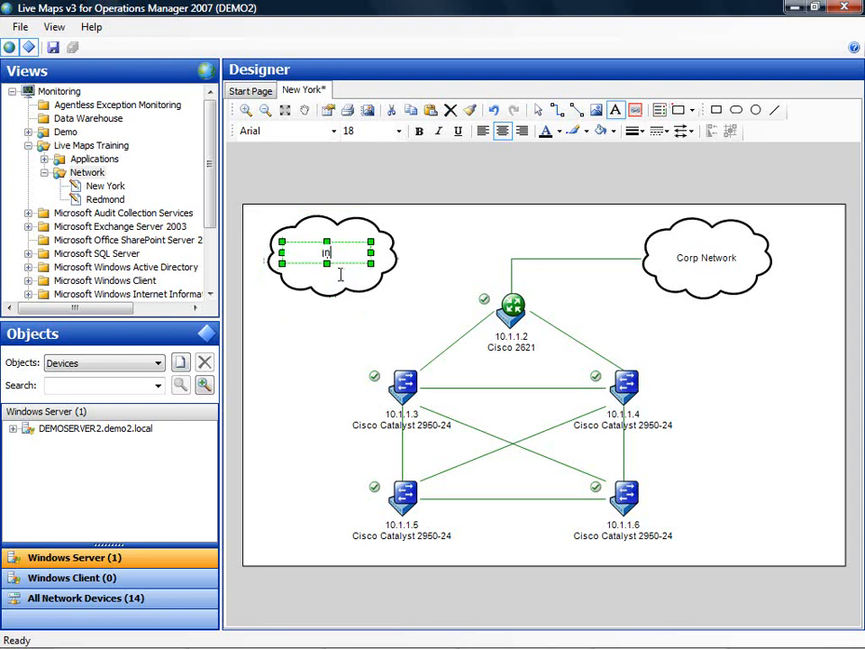
pyautogui.write('Internet')
pyautogui.press('Escape')
pyautogui.click(364, 312)
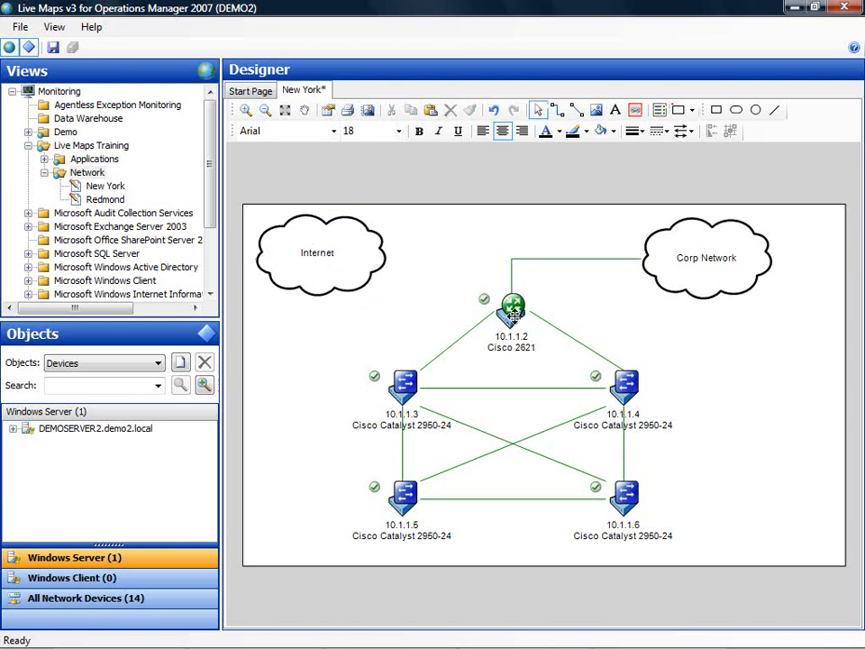
# - Insert the built-in Firewall image at a slightly reduced size between the Internet cloud and the router, labelled 10.1.1.1
pyautogui.click(598, 113)
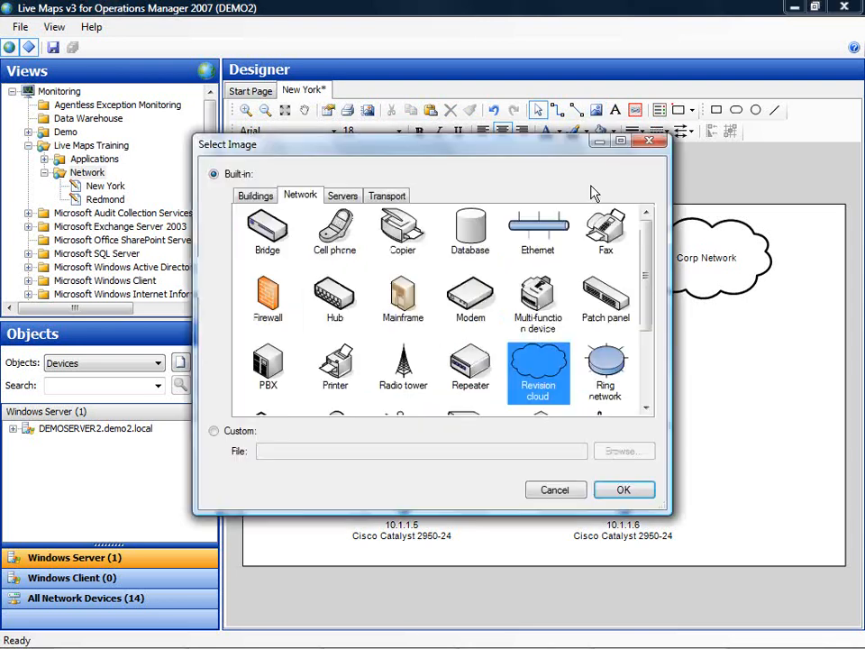
pyautogui.click(261, 302)
pyautogui.click(623, 489)
pyautogui.moveTo(571, 383); pyautogui.dragTo(460, 247)
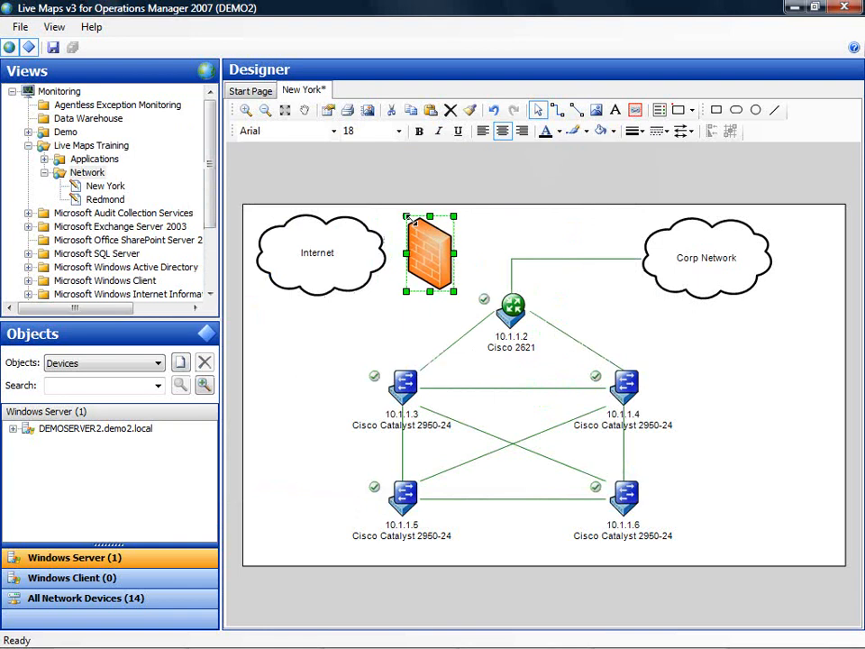
pyautogui.moveTo(408, 219); pyautogui.dragTo(438, 253)
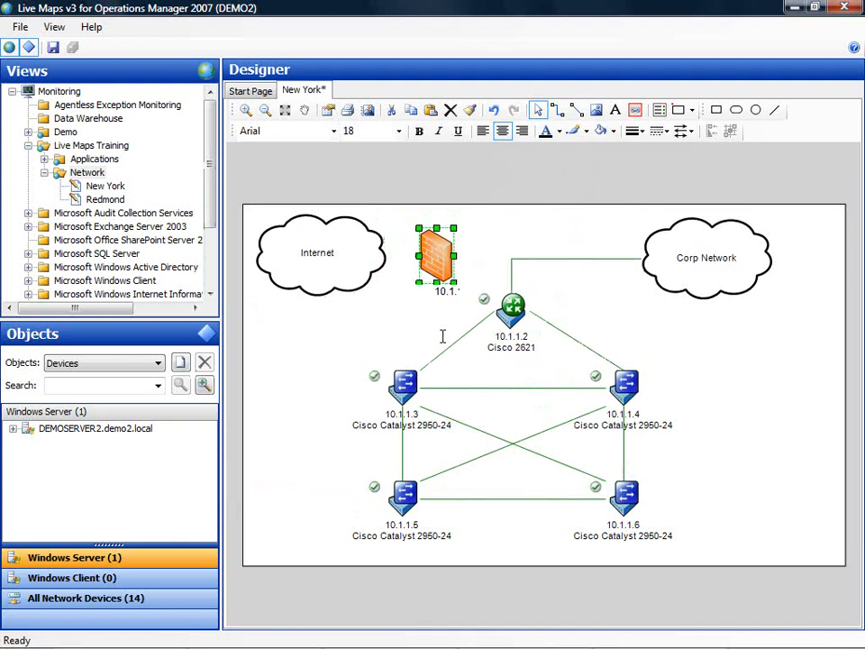
pyautogui.click(505, 241)
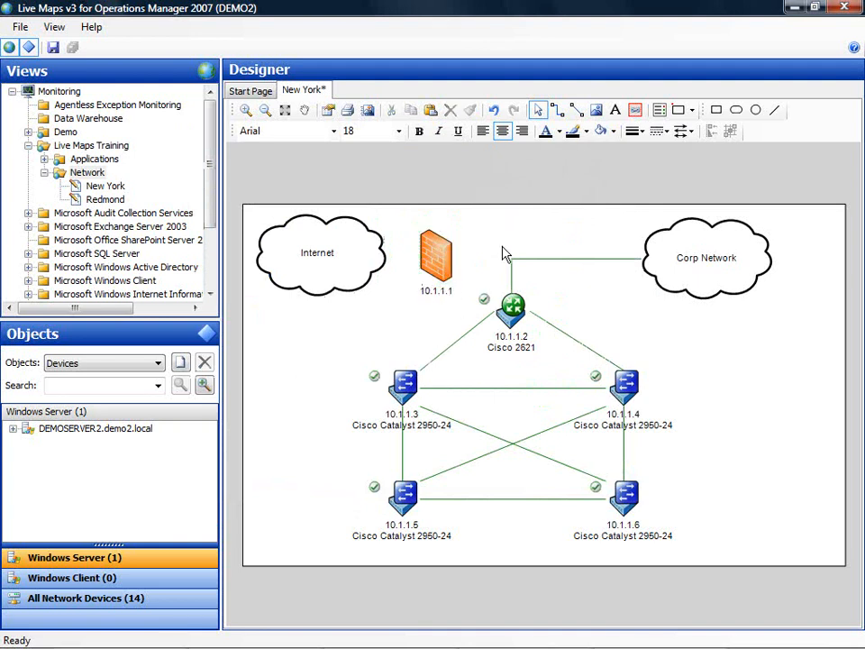
# - Draw straight connectors from the 10.1.1.2 router to the firewall and from the firewall to the Internet cloud, and save the view
pyautogui.click(577, 110)
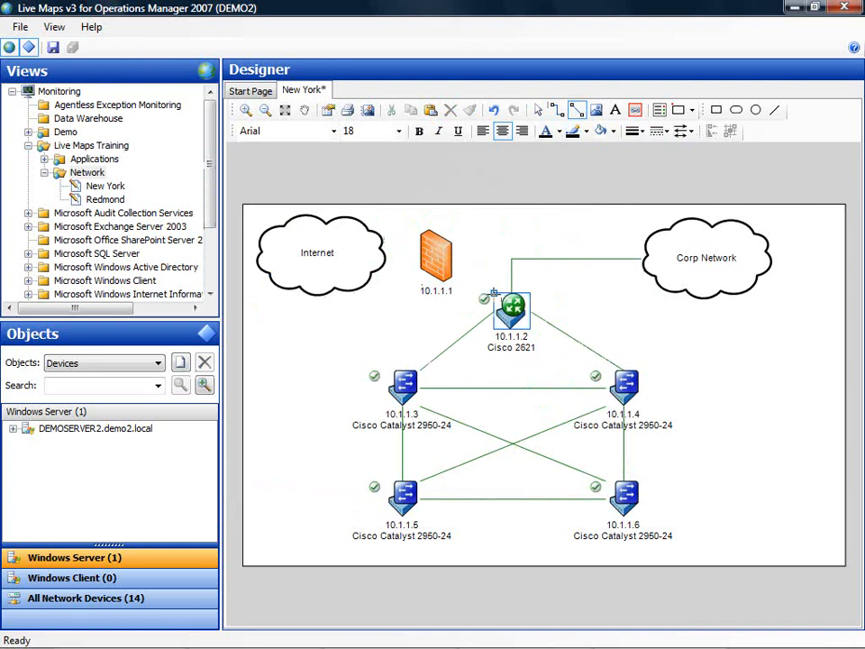
pyautogui.moveTo(494, 294)
pyautogui.mouseDown()
pyautogui.moveTo(463, 281)
pyautogui.moveTo(450, 257)
pyautogui.mouseUp()
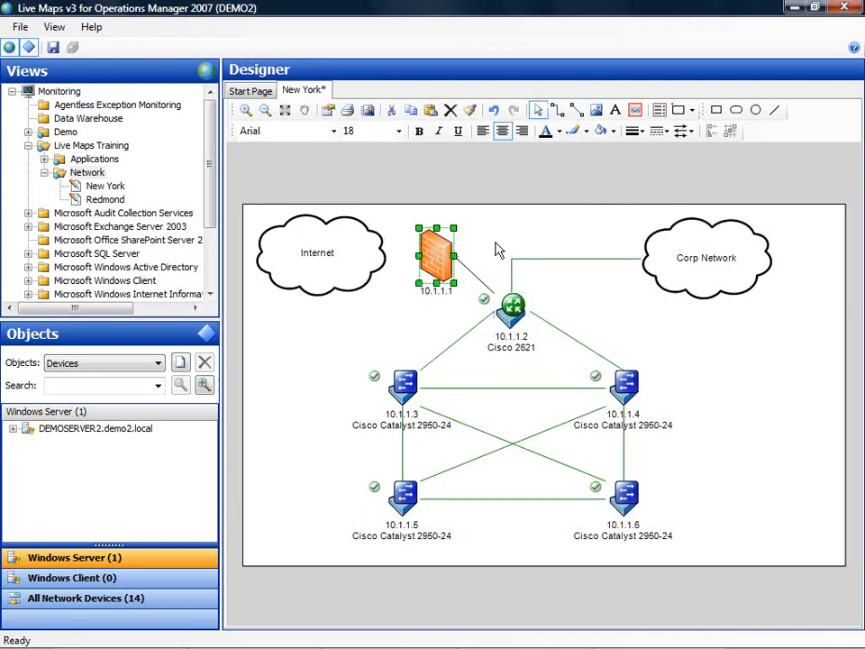
pyautogui.click(577, 109)
pyautogui.moveTo(418, 256); pyautogui.dragTo(385, 256)
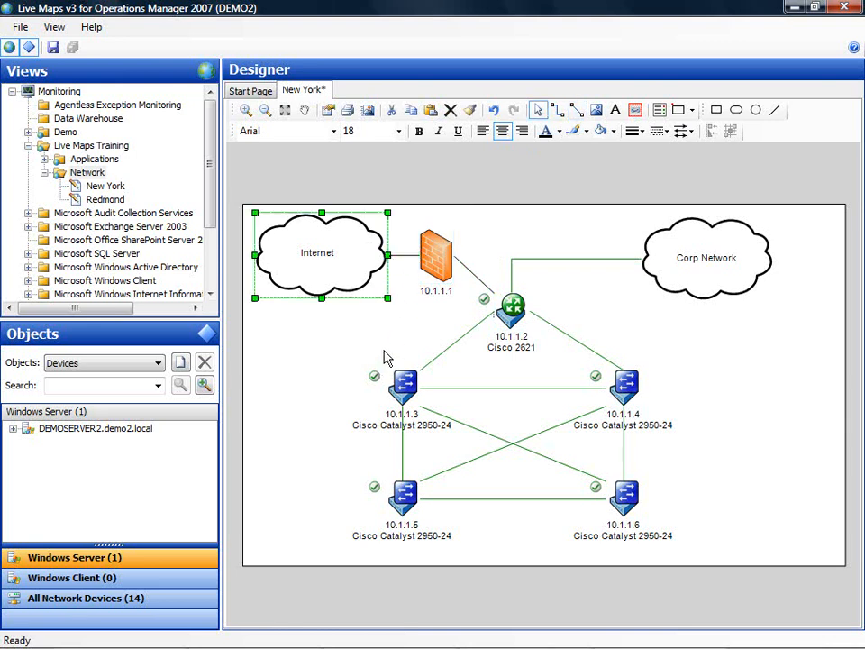
pyautogui.press('Escape')
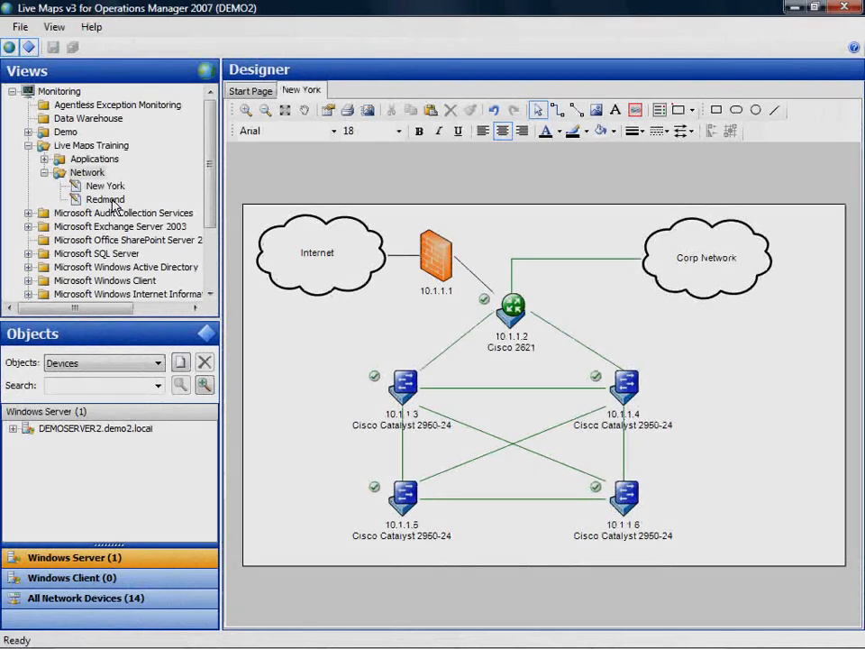
# - Open the Redmond view and inspect the 10.0.3.11 and 10.0.3.12 network devices
pyautogui.click(106, 199)
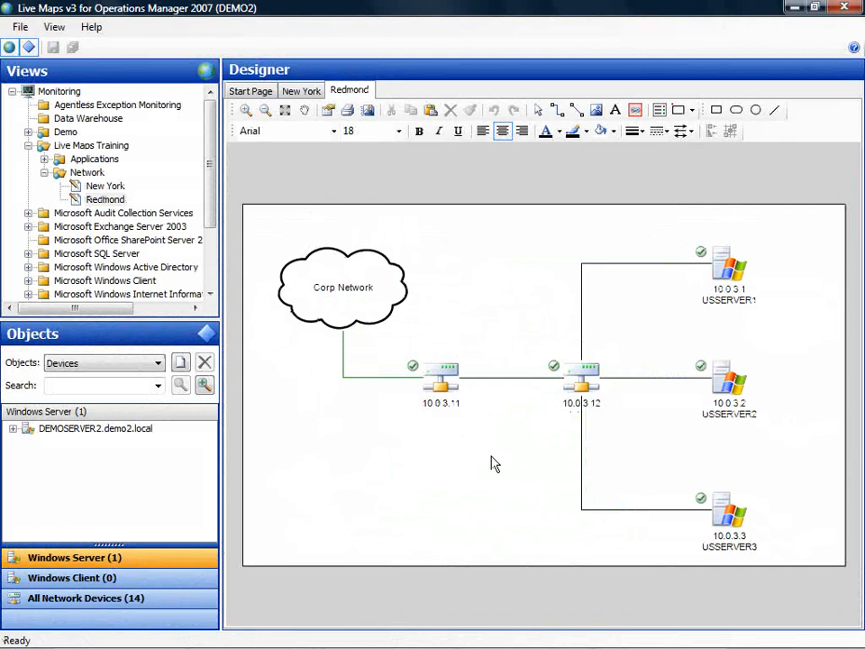
pyautogui.click(442, 373)
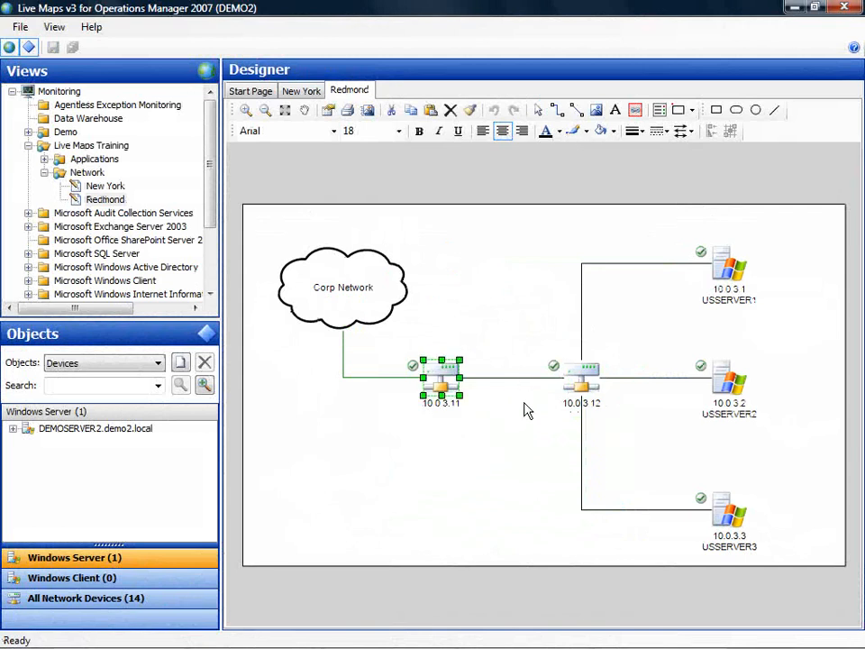
pyautogui.click(581, 375)
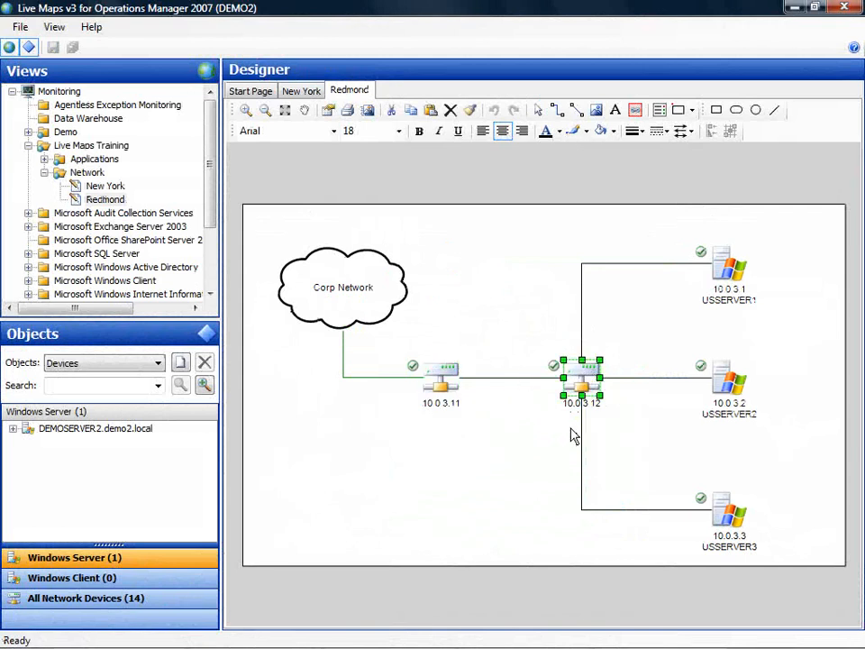
# - Replace the default image of the 10.0.3.11 device with the custom file router.wmf from the Pictures\cisco folder
pyautogui.click(442, 373)
pyautogui.rightClick(442, 373)
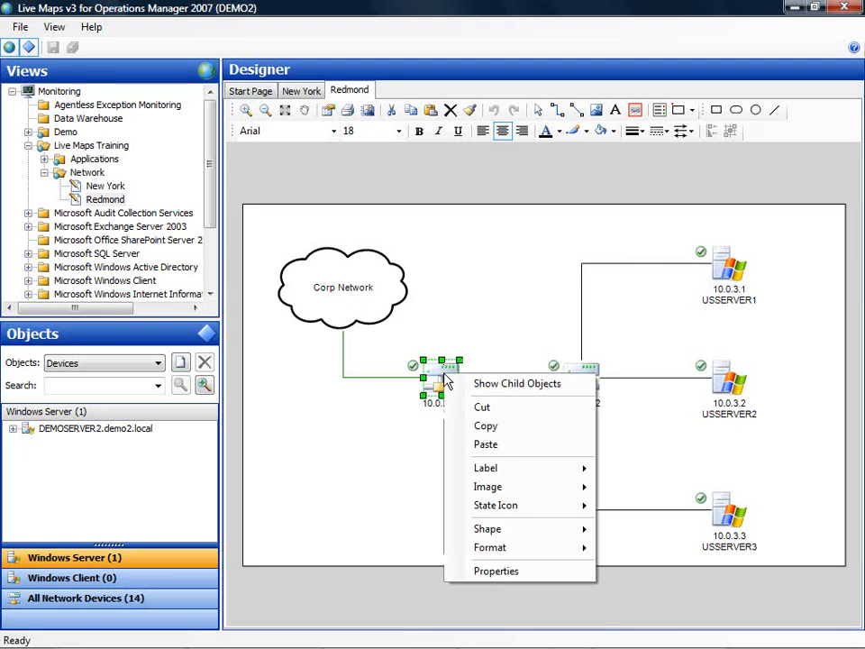
pyautogui.moveTo(527, 491)
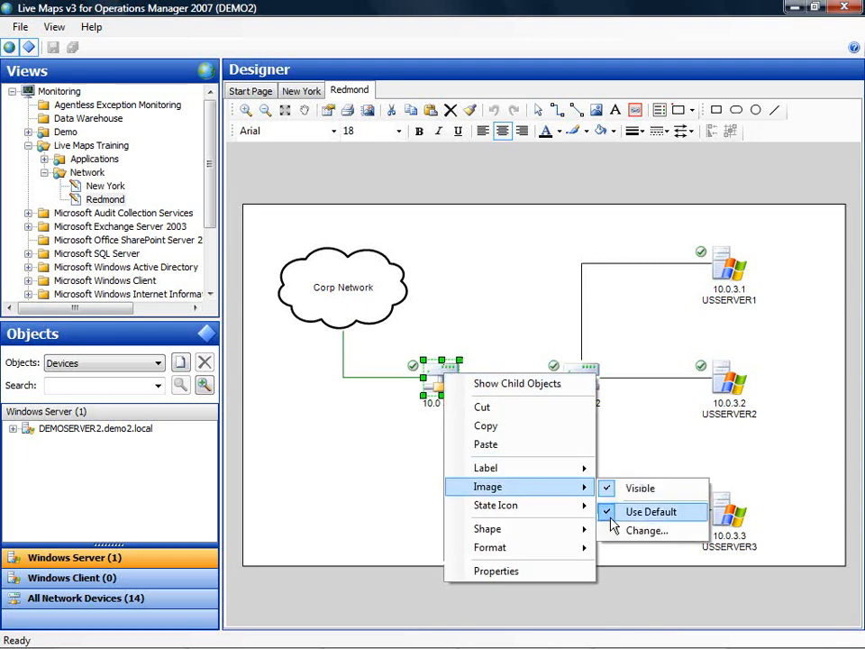
pyautogui.click(646, 532)
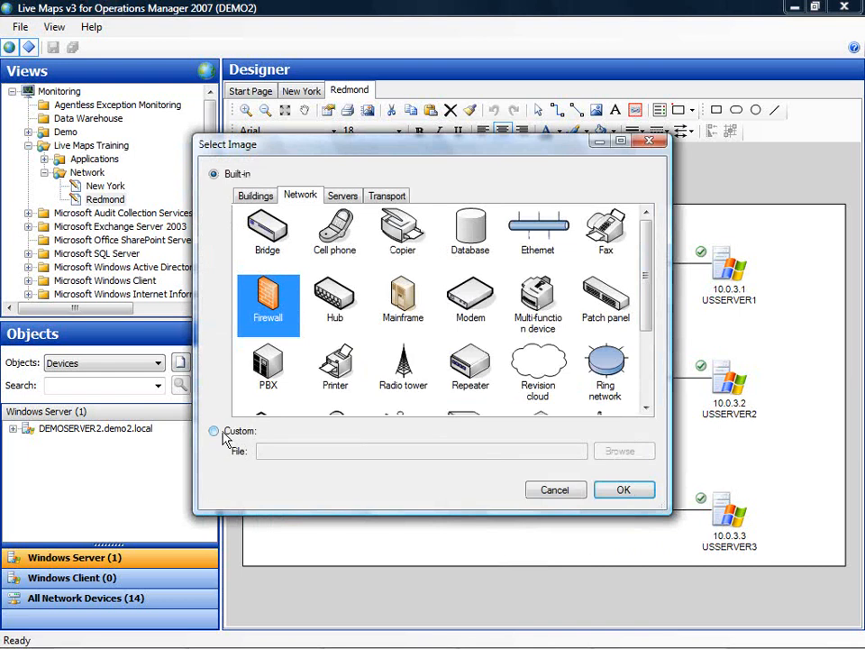
pyautogui.click(226, 437)
pyautogui.click(620, 450)
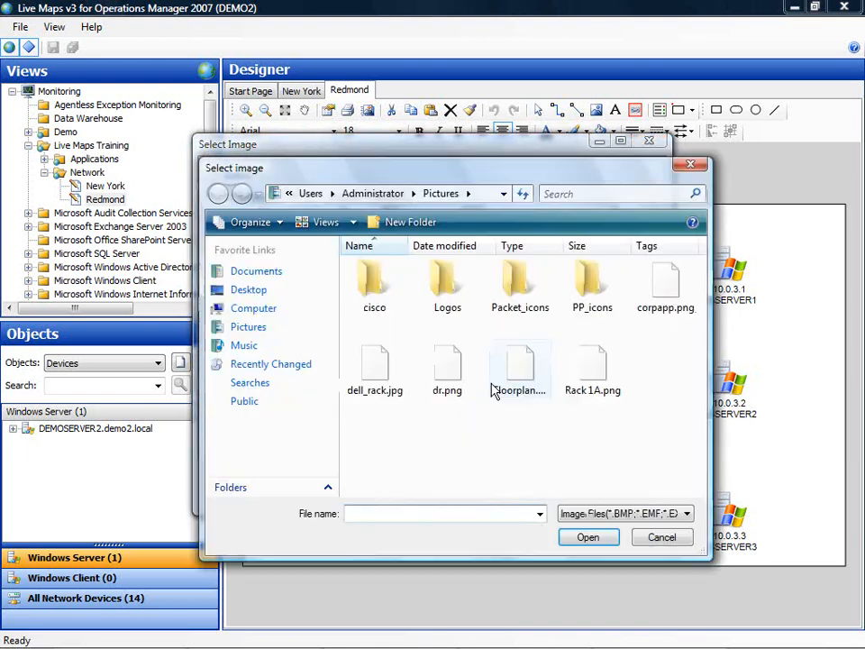
pyautogui.doubleClick(379, 290)
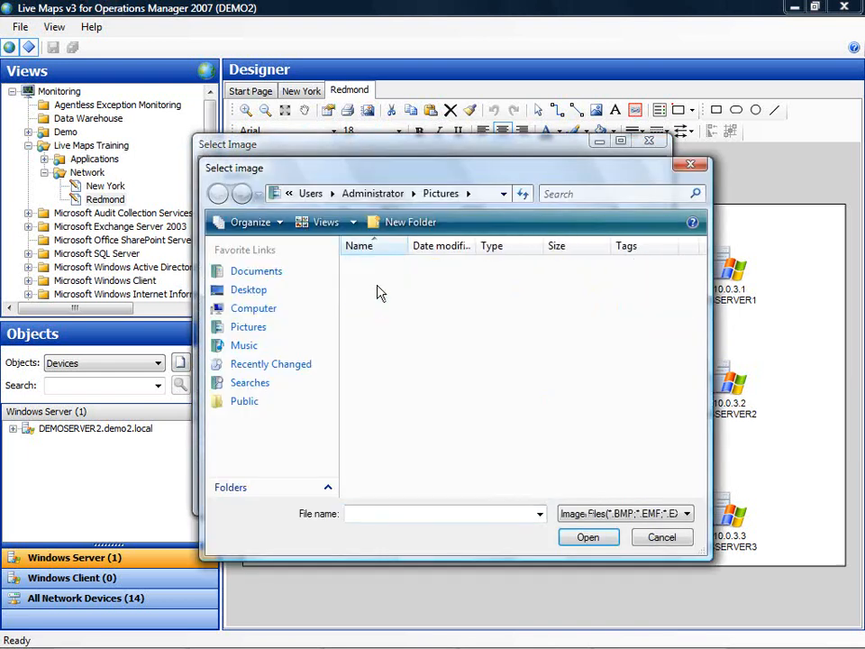
pyautogui.click(391, 513)
pyautogui.write('router')
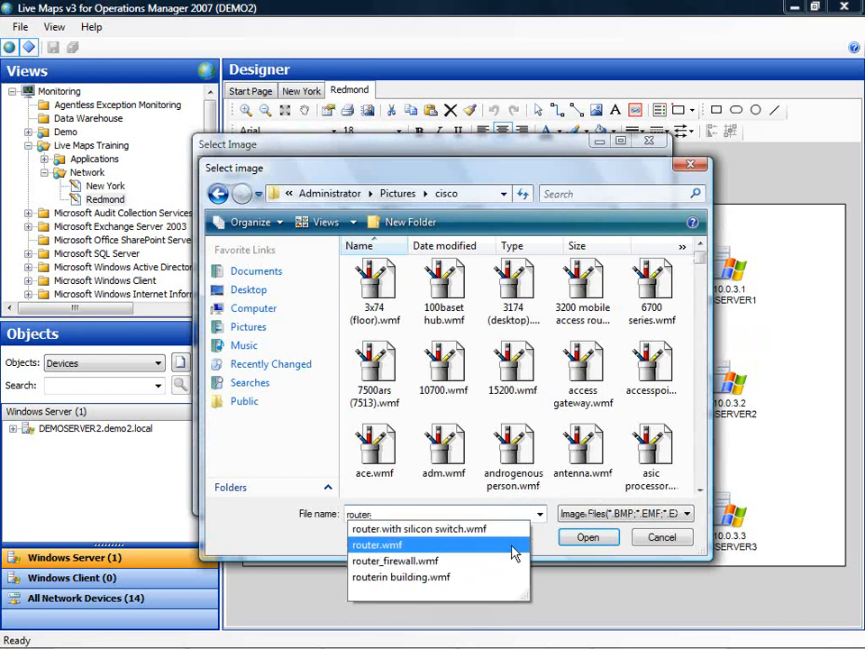
pyautogui.click(511, 545)
pyautogui.click(593, 543)
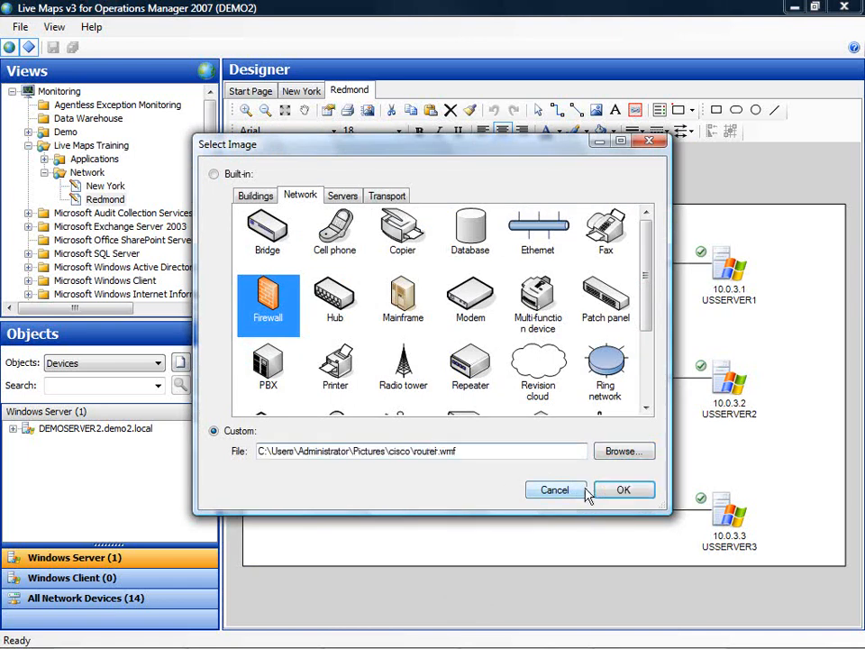
pyautogui.click(636, 494)
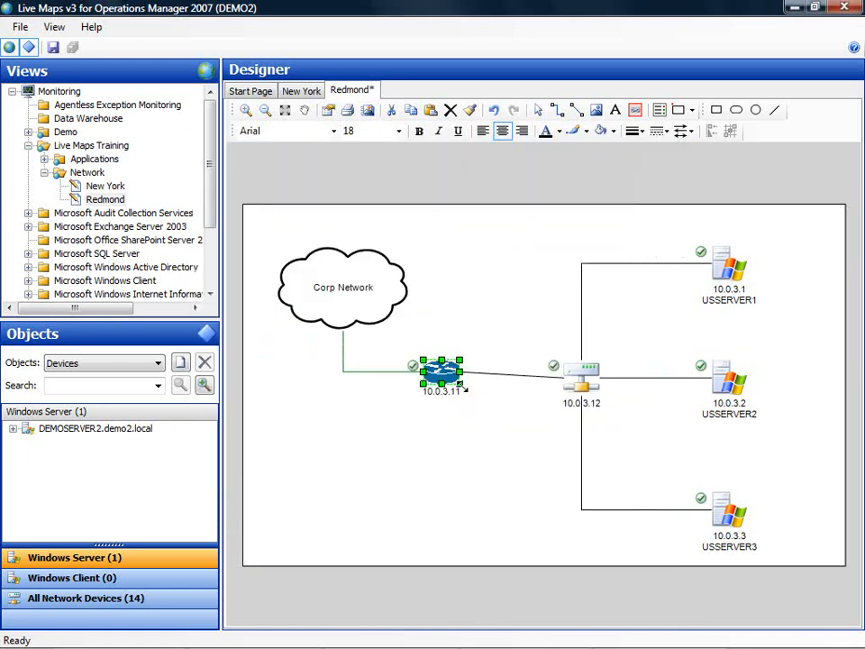
# - Enlarge the router image of the 10.0.3.11 device and deselect it
pyautogui.moveTo(462, 386)
pyautogui.mouseDown()
pyautogui.moveTo(482, 396)
pyautogui.moveTo(452, 389)
pyautogui.mouseUp()
pyautogui.click(540, 448)
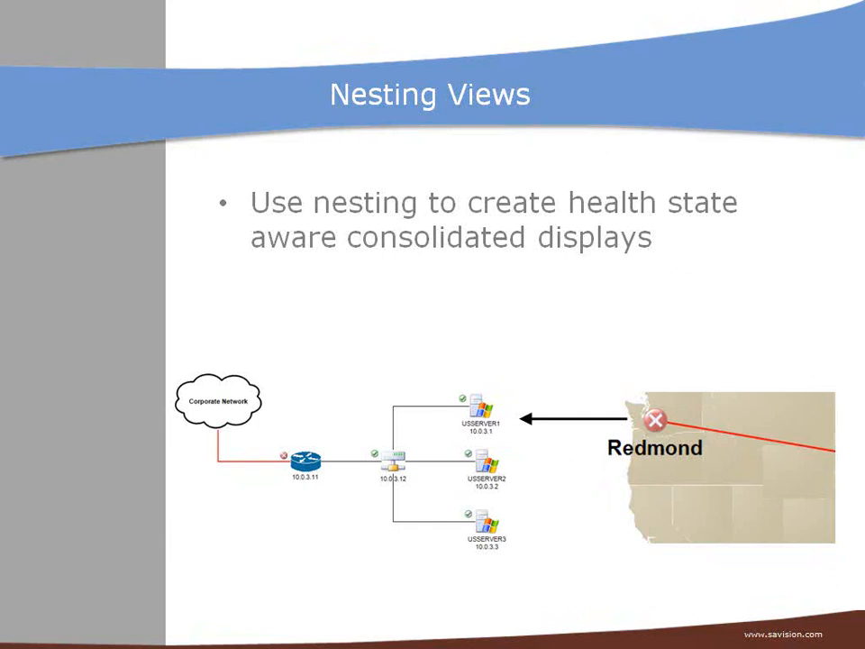
pyautogui.press('Right')
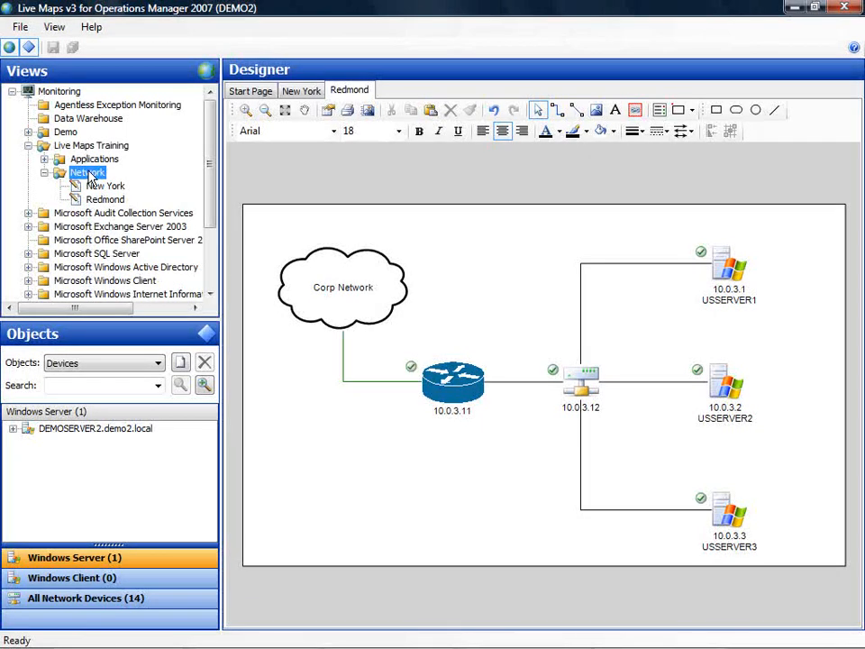
# - Start a new map in the Network folder with the United States image from North America as its background
pyautogui.rightClick(90, 175)
pyautogui.moveTo(163, 187)
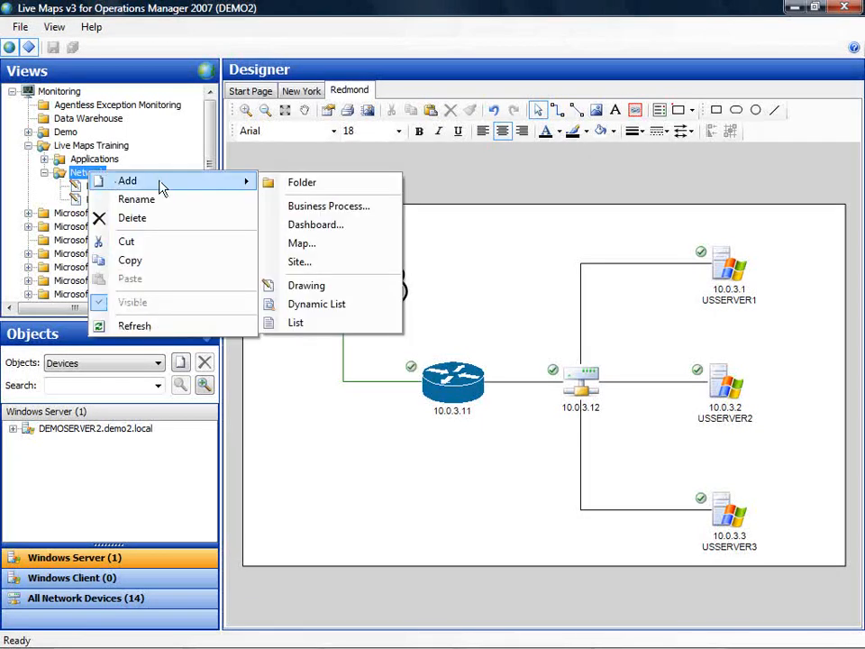
pyautogui.click(311, 249)
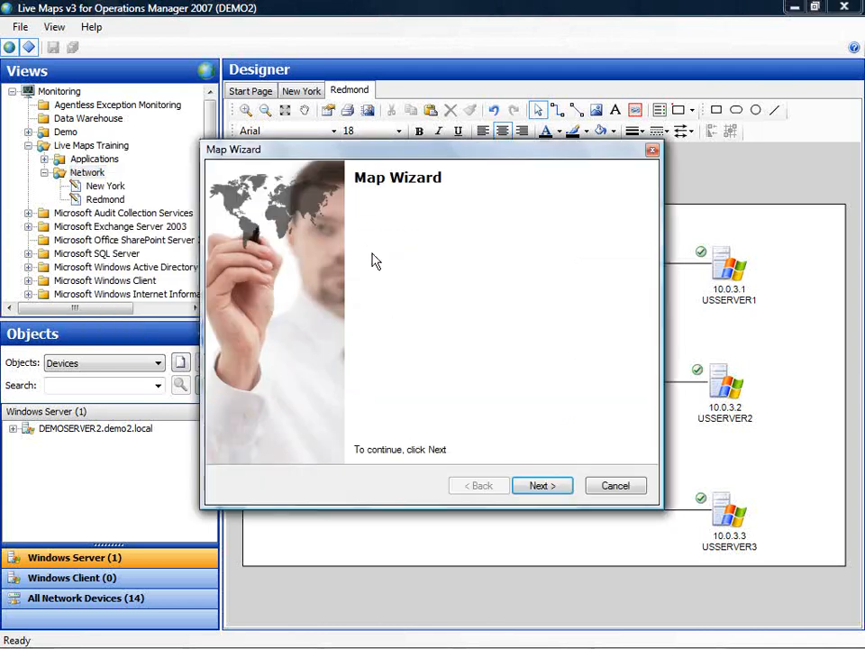
pyautogui.click(545, 486)
pyautogui.click(256, 260)
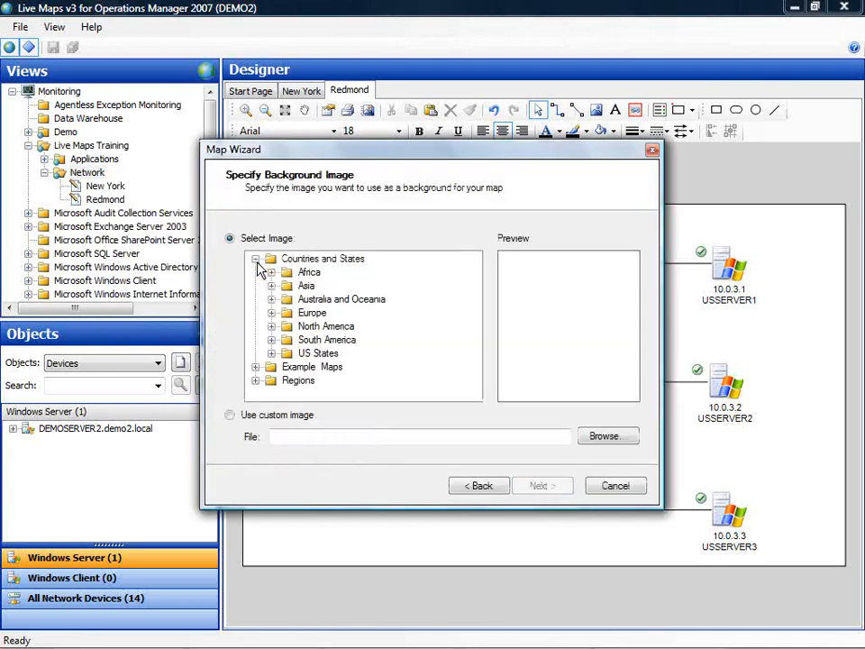
pyautogui.click(272, 327)
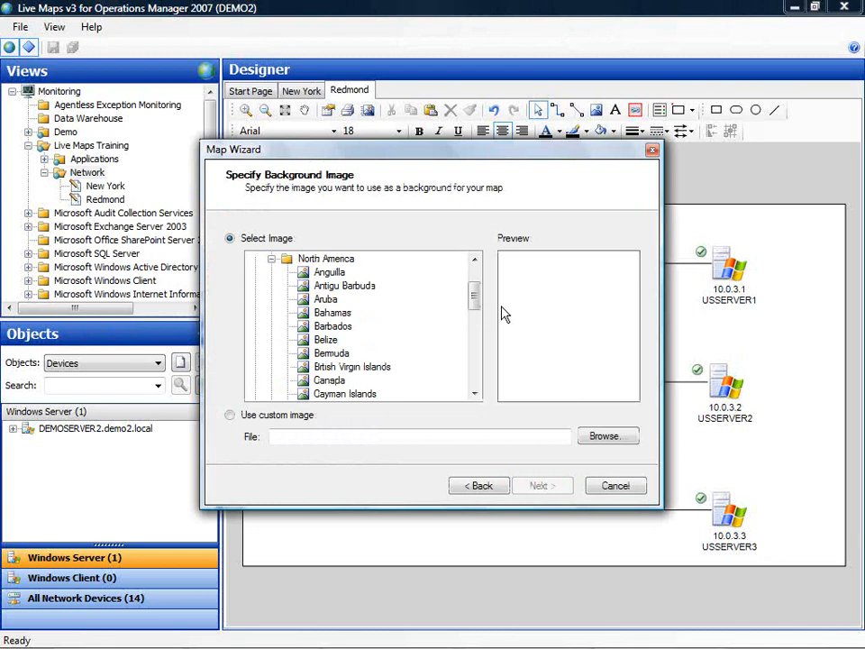
pyautogui.moveTo(479, 299); pyautogui.dragTo(476, 375)
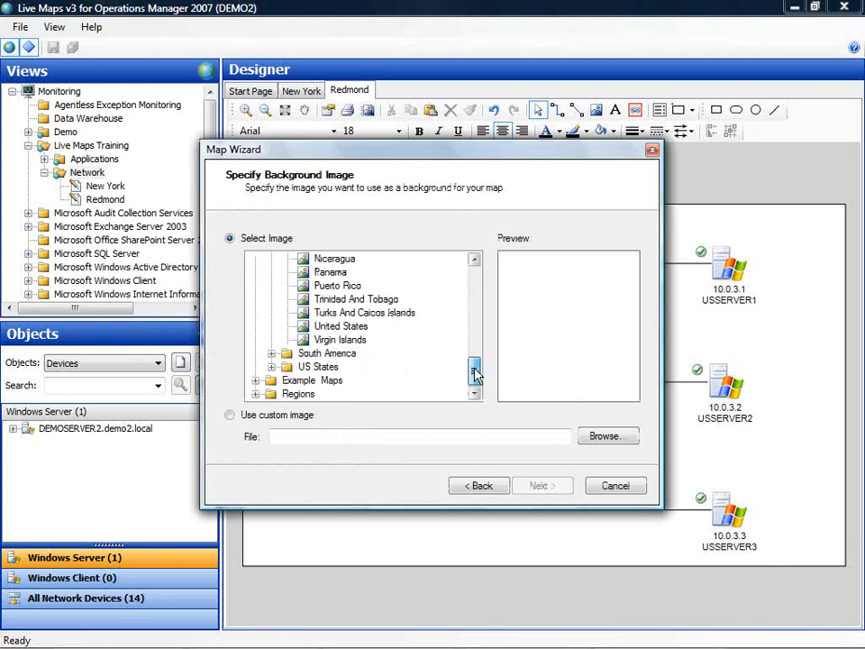
pyautogui.click(360, 327)
pyautogui.click(540, 488)
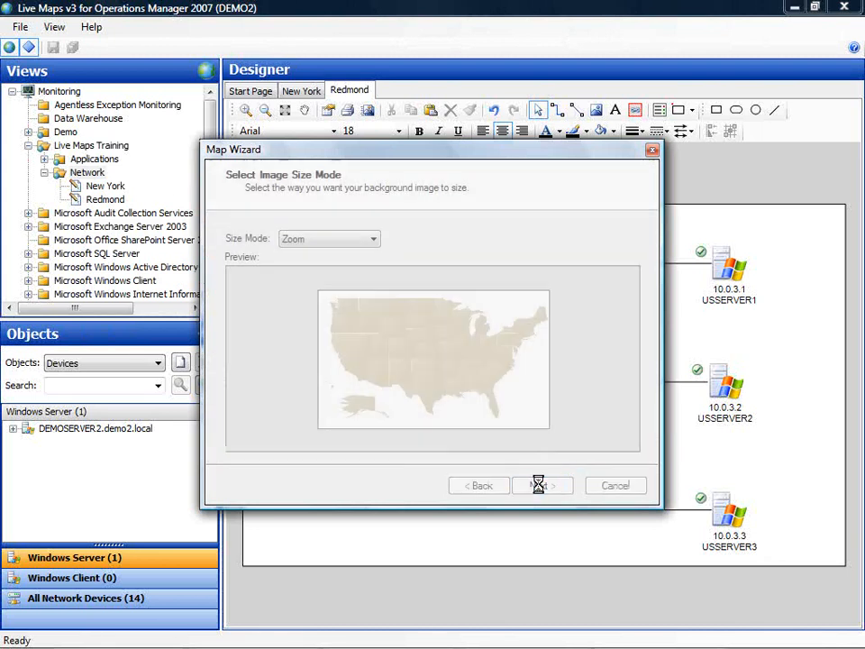
# - Keep the Zoom size mode for the background, name the map USA and finish creating it
pyautogui.click(546, 488)
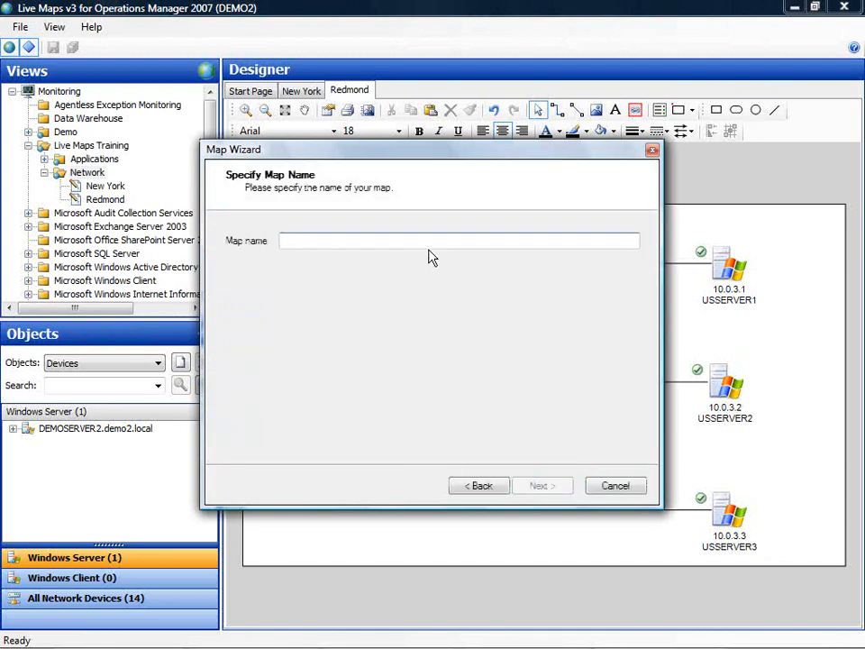
pyautogui.write('USA')
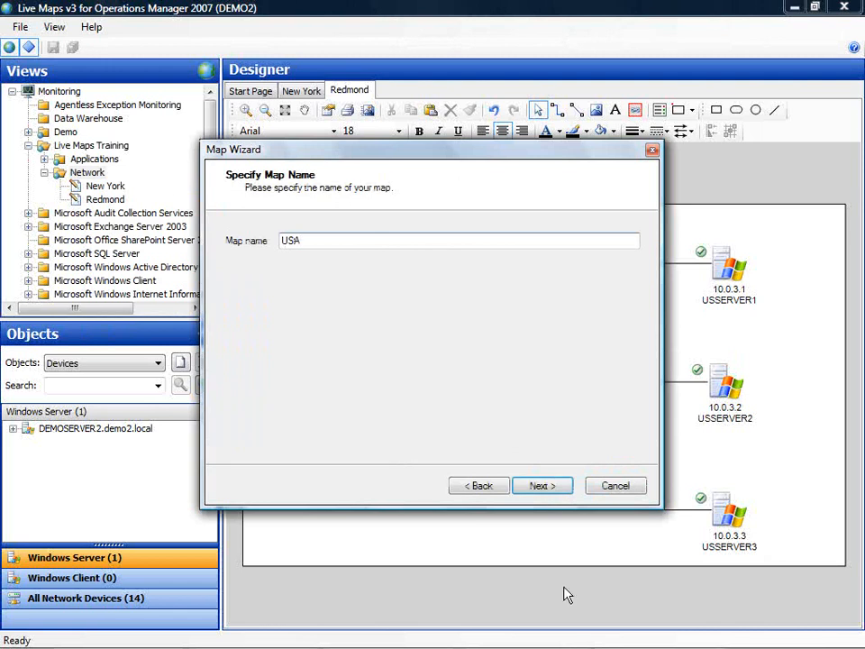
pyautogui.click(552, 486)
pyautogui.click(544, 486)
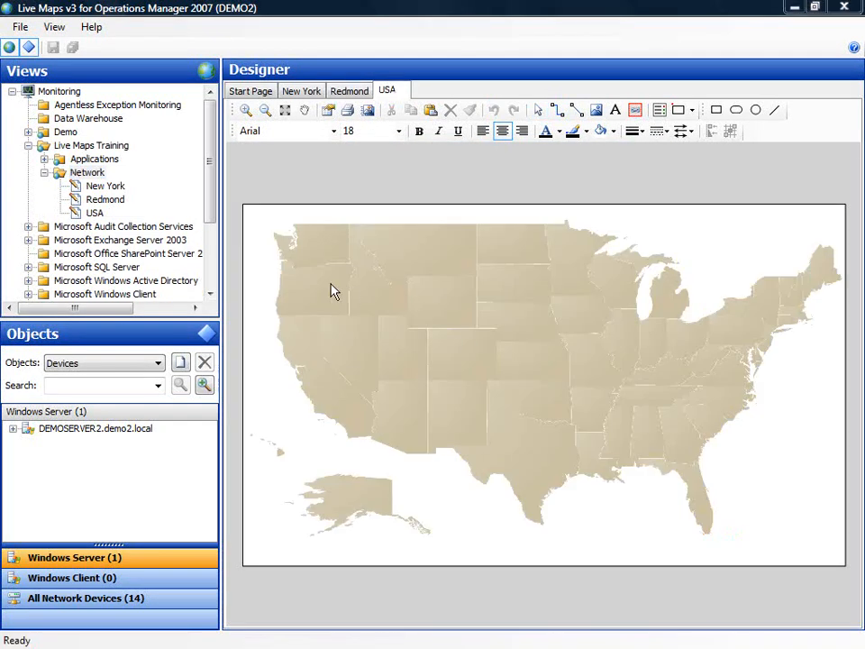
# - Place the New York view at New York's location on the USA map and set its state icon to Large
pyautogui.click(105, 189)
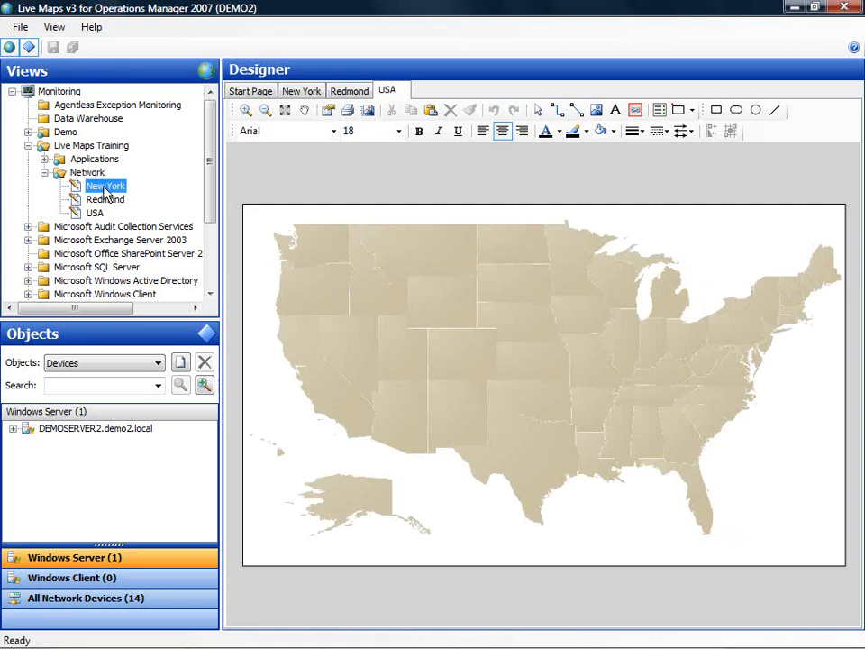
pyautogui.moveTo(105, 189); pyautogui.dragTo(775, 335)
pyautogui.click(772, 332)
pyautogui.rightClick(773, 330)
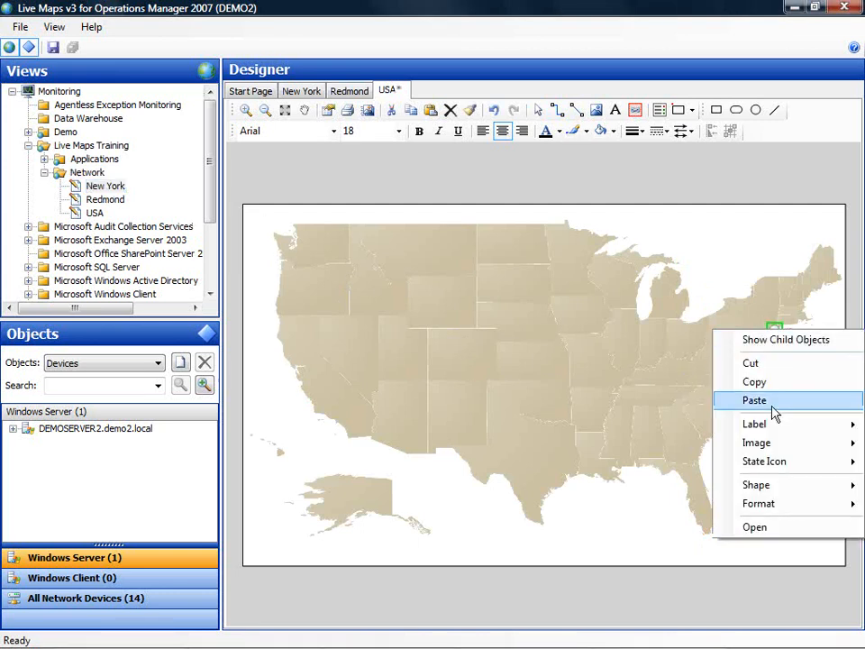
pyautogui.moveTo(781, 459)
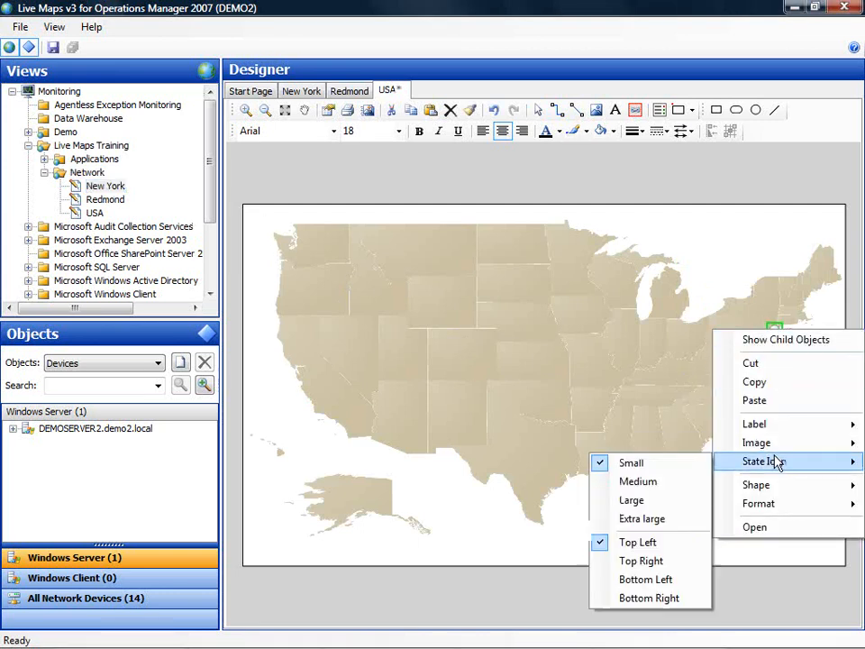
pyautogui.click(642, 507)
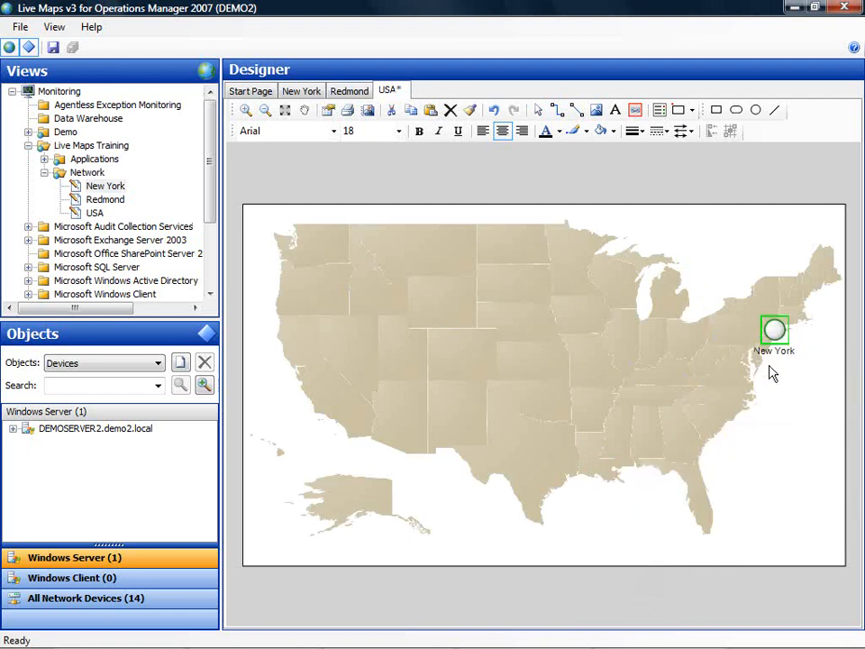
# - Format the New York label as bold at font size 30 and nudge its icon slightly into place
pyautogui.click(398, 132)
pyautogui.click(379, 251)
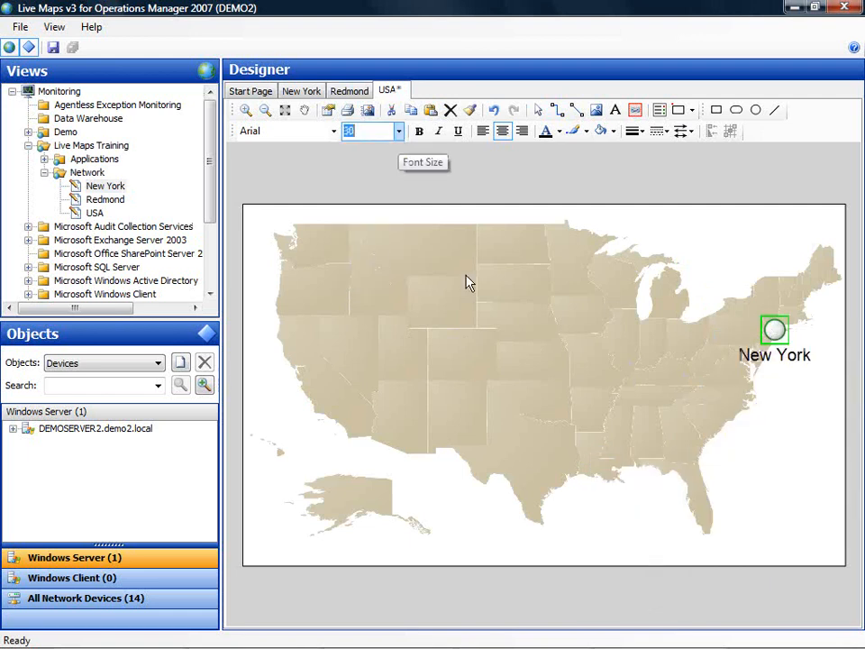
pyautogui.click(419, 132)
pyautogui.click(739, 327)
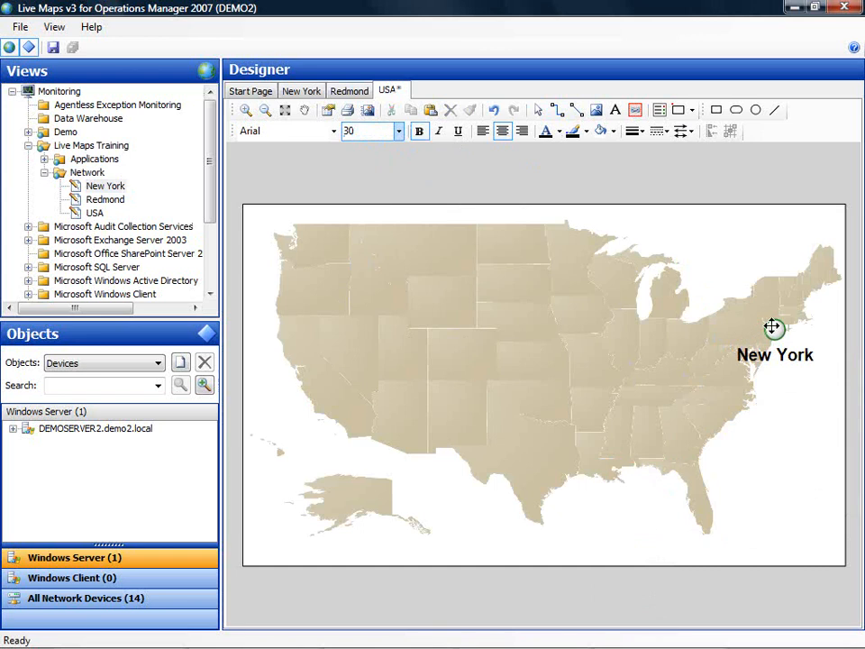
pyautogui.click(776, 328)
pyautogui.moveTo(775, 329); pyautogui.dragTo(773, 335)
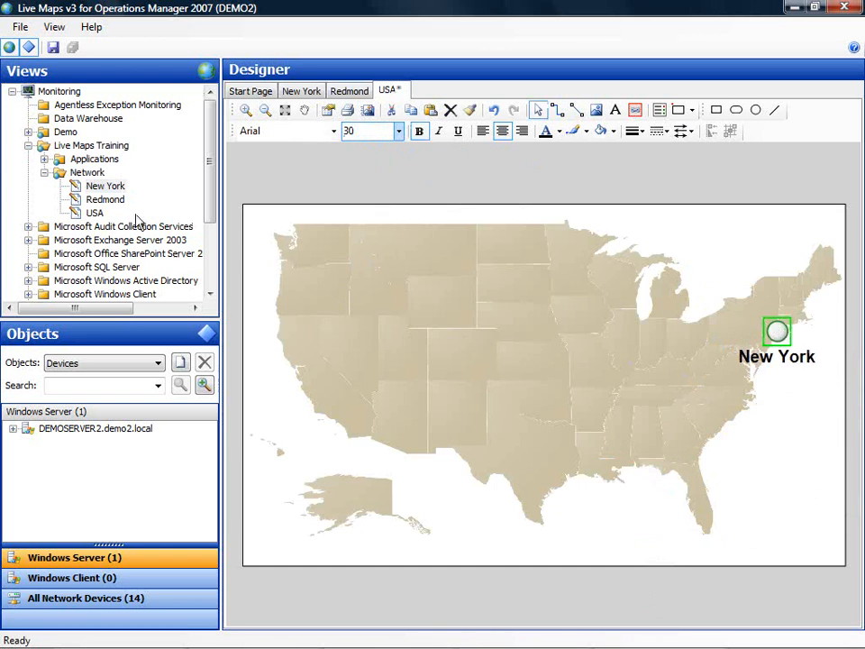
# - Place the Redmond view over Washington state and draw a straight connector from it to New York
pyautogui.moveTo(103, 207); pyautogui.dragTo(304, 248)
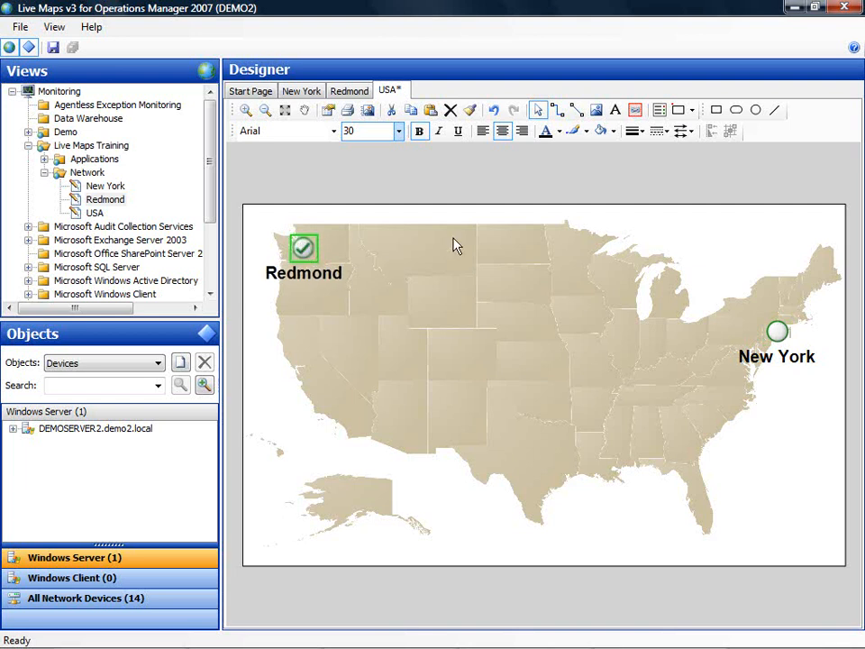
pyautogui.click(556, 194)
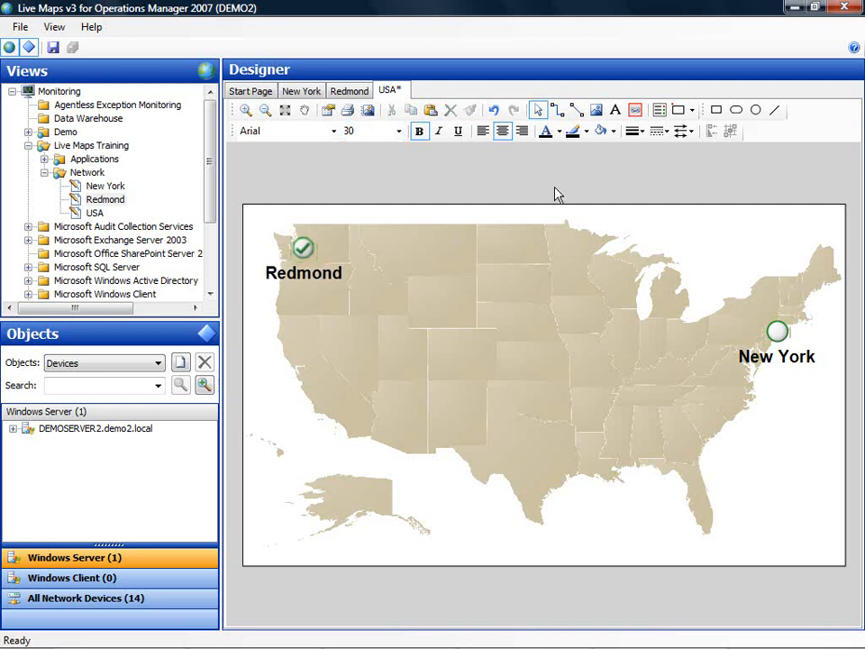
pyautogui.click(577, 110)
pyautogui.moveTo(303, 247); pyautogui.dragTo(777, 332)
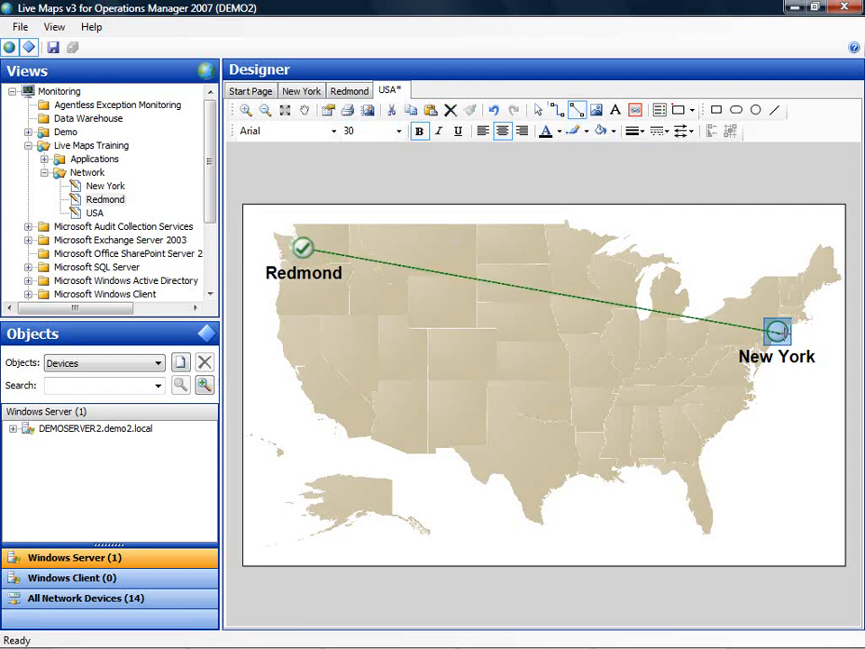
# - Open the Redmond–New York connector's properties and set USROUTER1 as the Redmond endpoint
pyautogui.rightClick(511, 288)
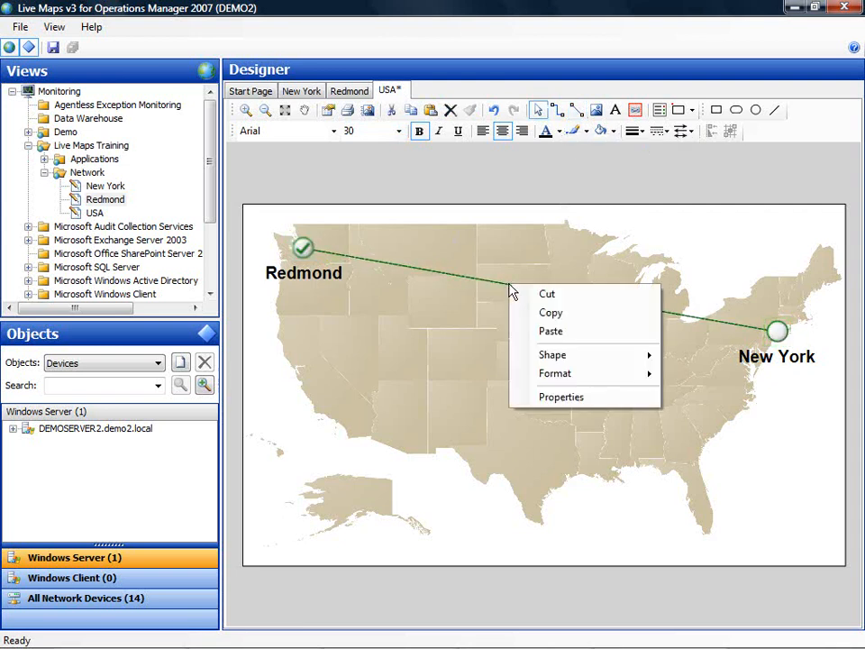
pyautogui.click(553, 401)
pyautogui.click(263, 348)
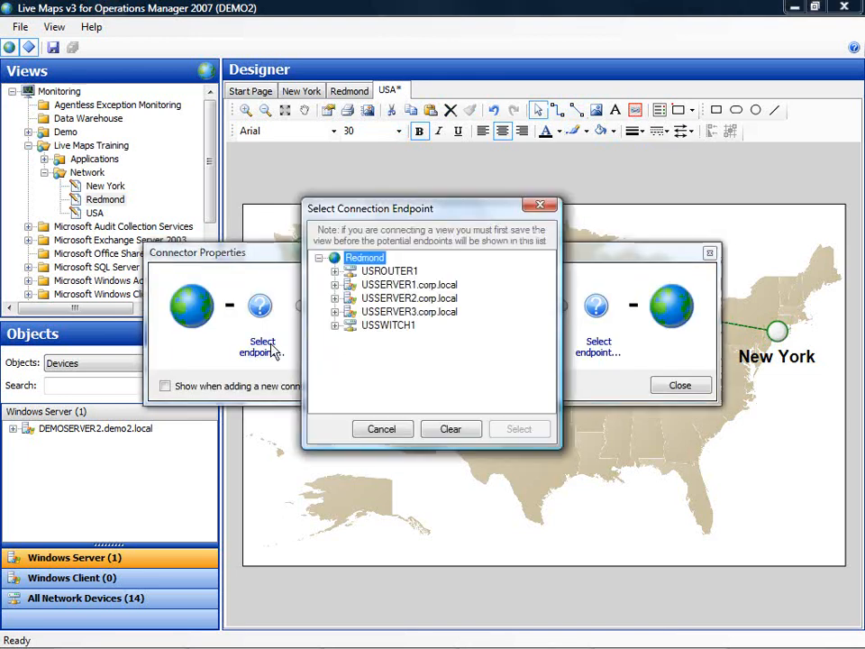
pyautogui.click(378, 272)
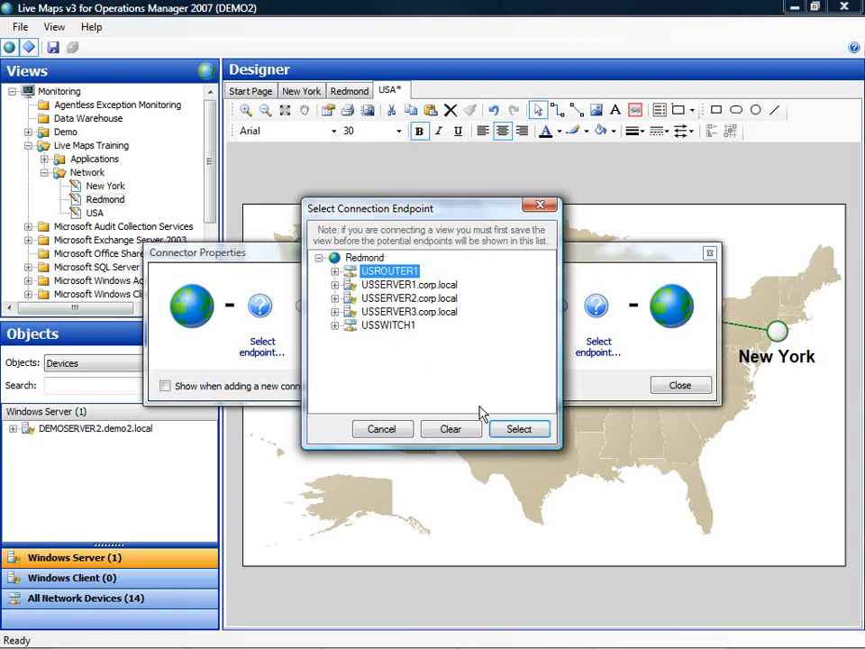
pyautogui.click(521, 430)
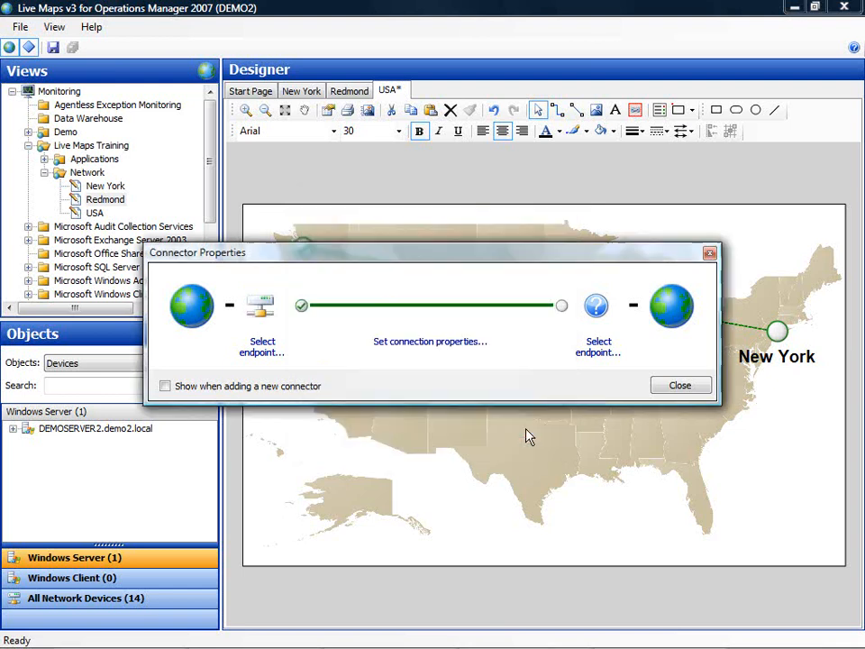
# - Set the connector's New York endpoint to the Serial0/0 (2) interface of router JalaRO2621 - 10.1.1.2
pyautogui.click(610, 354)
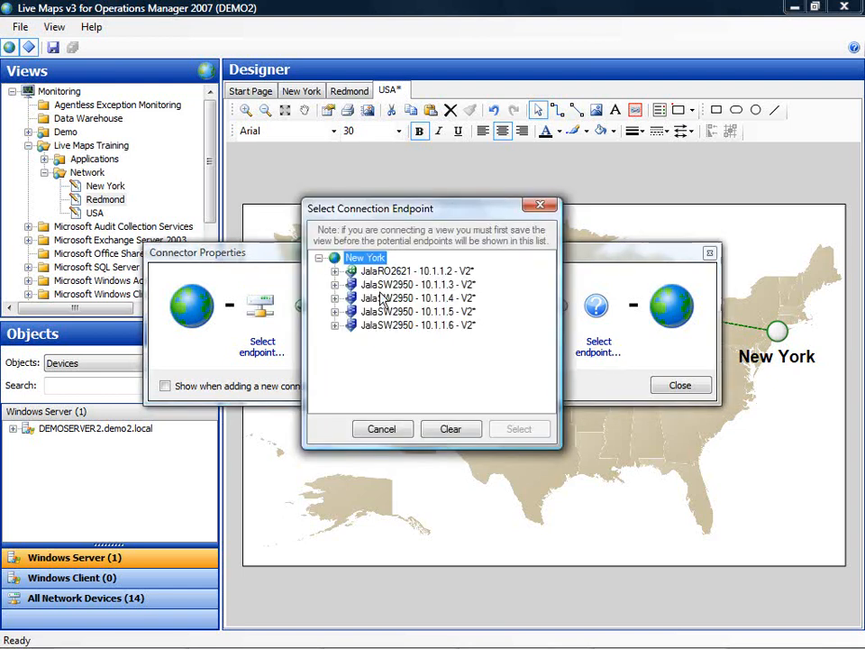
pyautogui.click(354, 273)
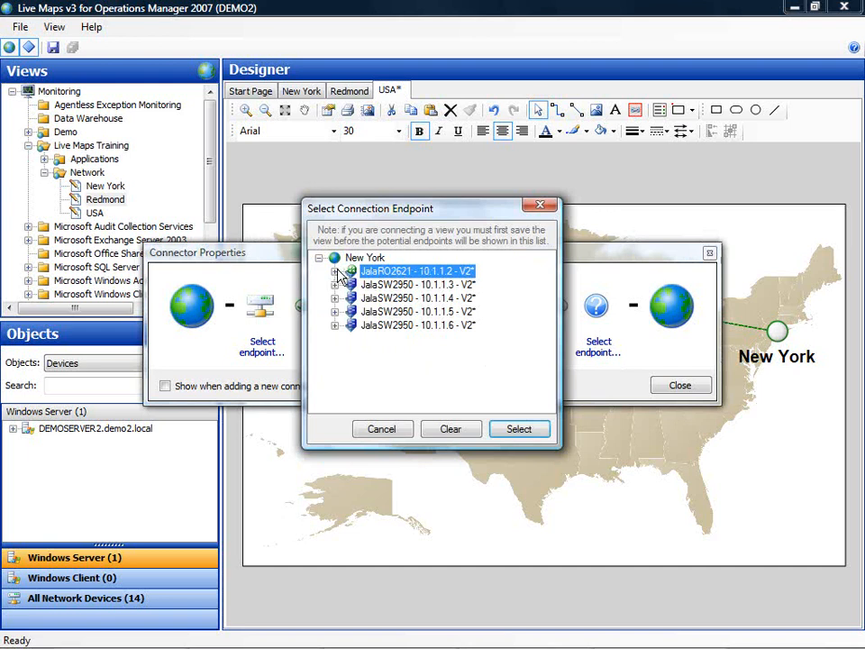
pyautogui.click(334, 271)
pyautogui.click(351, 298)
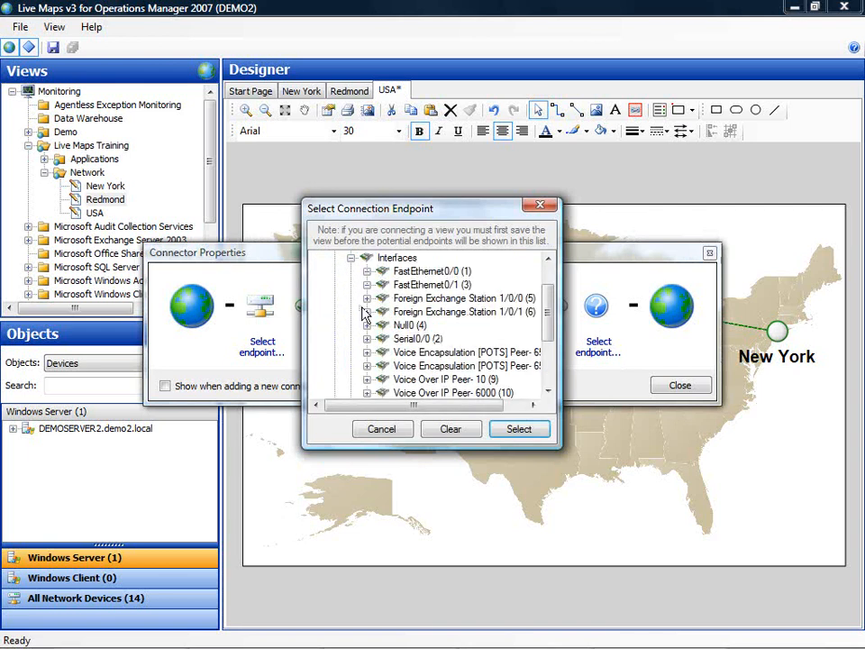
pyautogui.click(408, 326)
pyautogui.click(422, 341)
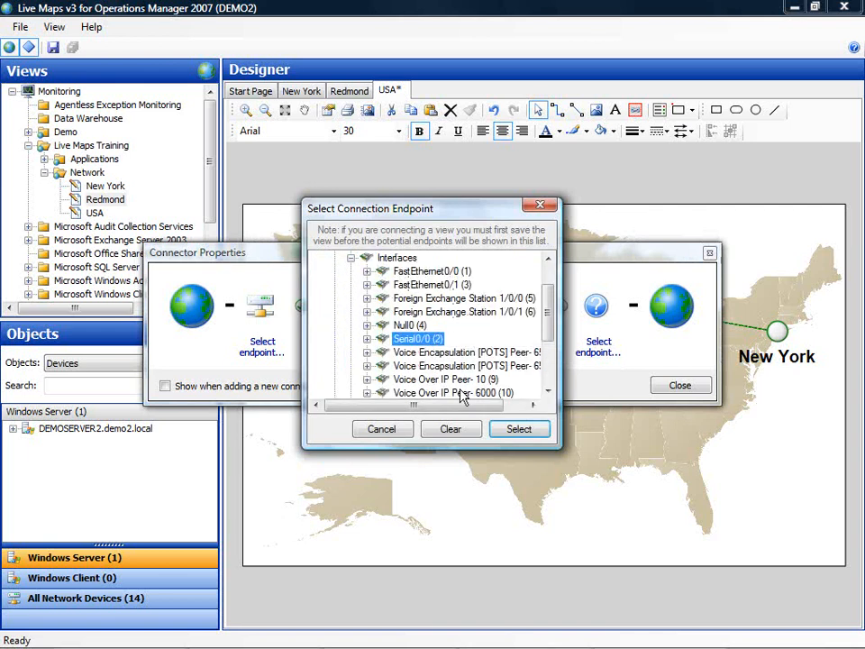
pyautogui.click(520, 430)
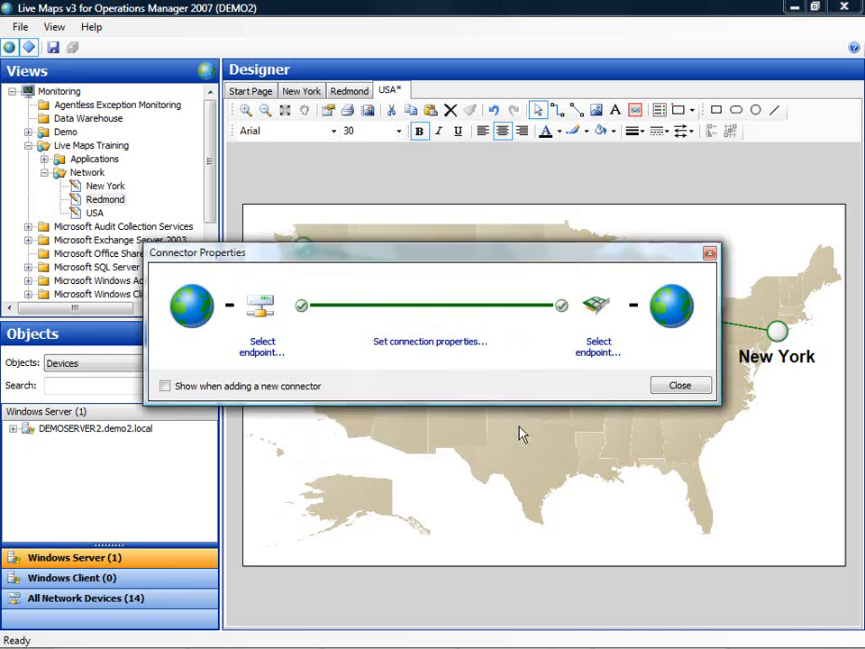
# - Accept the connection properties with all fields blank, close the connector properties and save the USA map
pyautogui.click(422, 344)
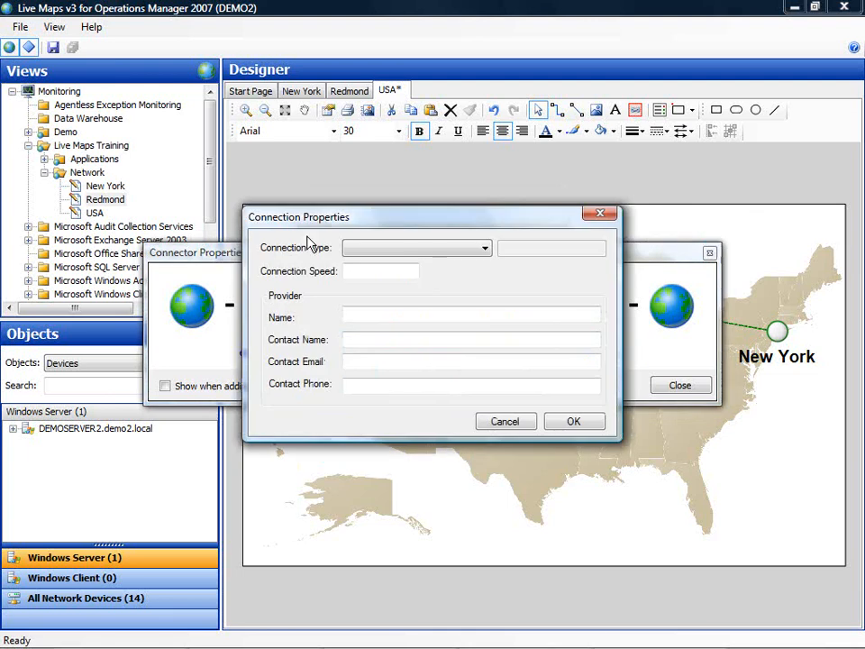
pyautogui.click(551, 427)
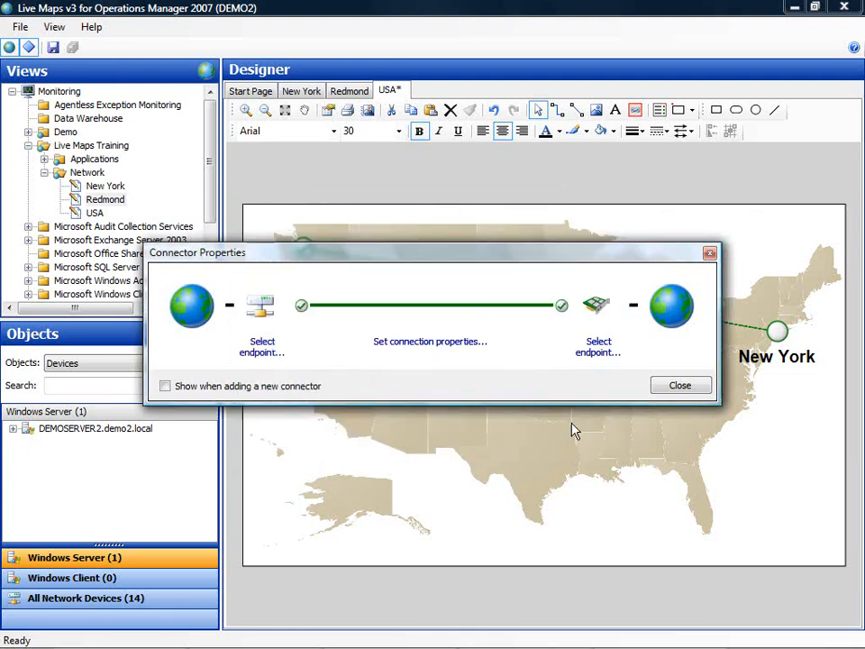
pyautogui.click(679, 386)
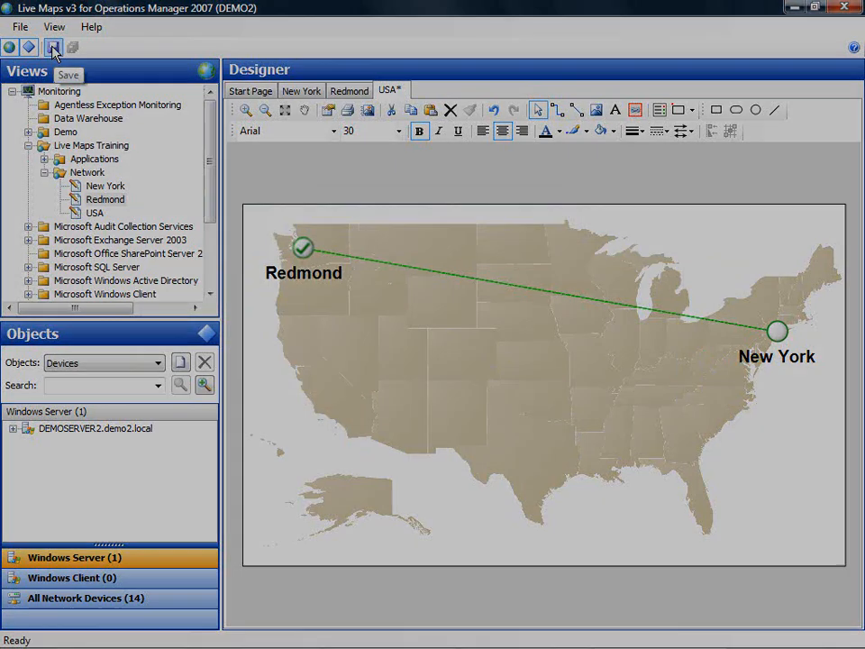
pyautogui.click(52, 52)
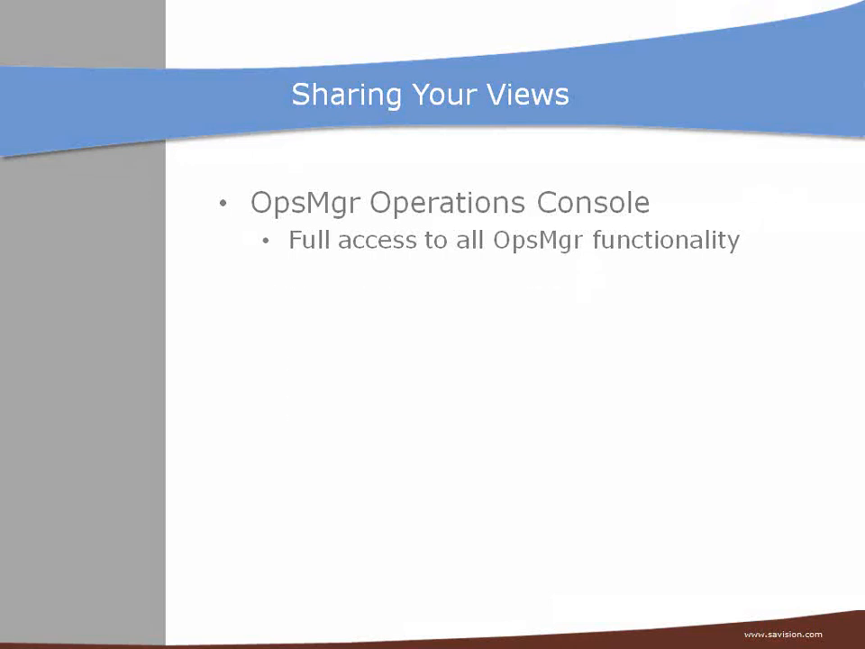
pyautogui.press('Right')
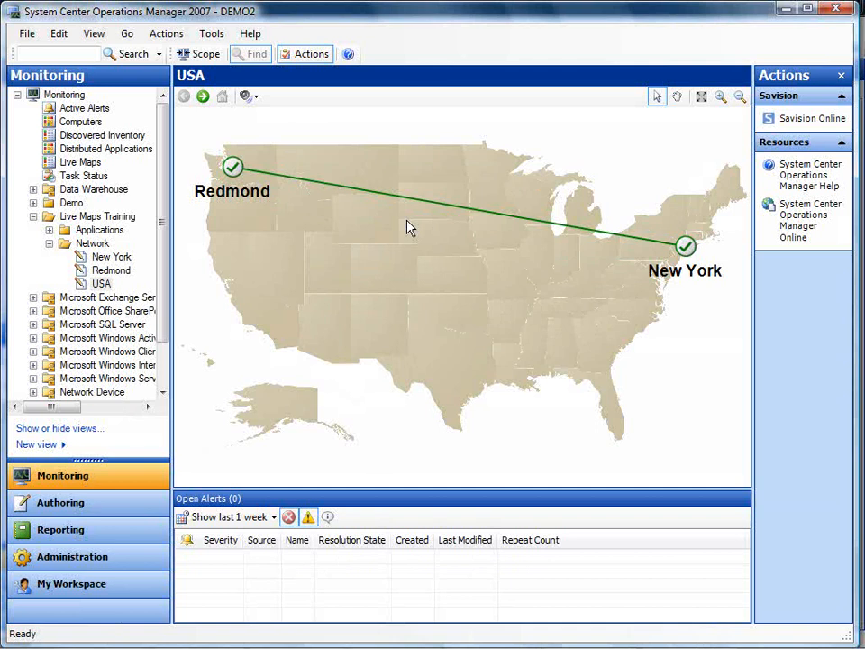
# - In the Operations Manager console, drill into New York from the USA map and check switch 10.1.1.4's view options and Health Explorer
pyautogui.doubleClick(687, 248)
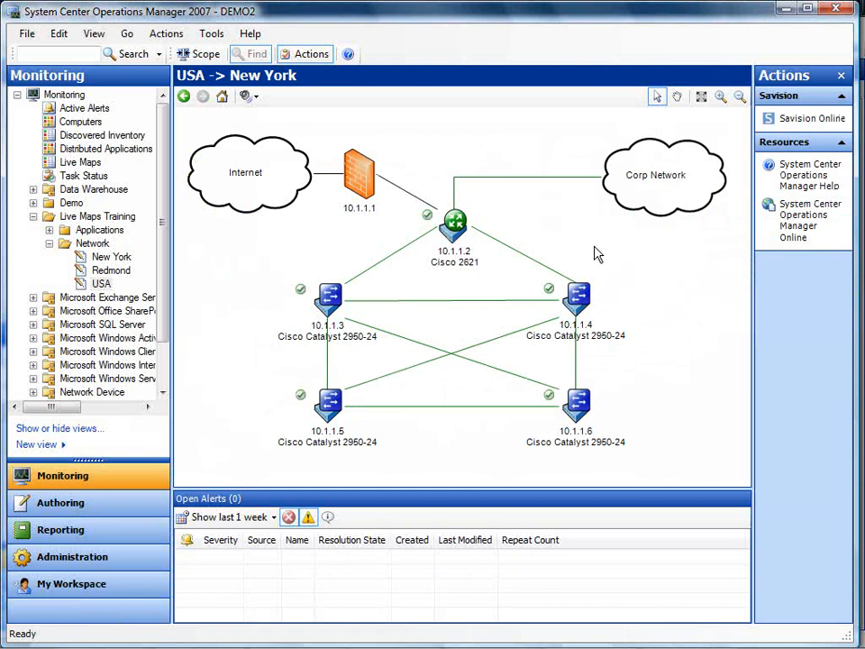
pyautogui.click(584, 296)
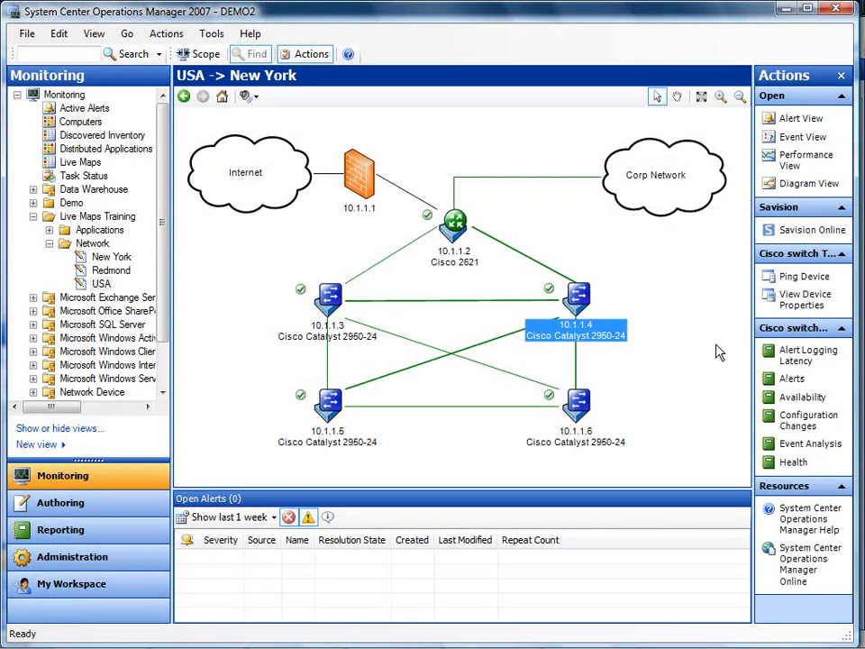
pyautogui.rightClick(578, 296)
pyautogui.moveTo(597, 305)
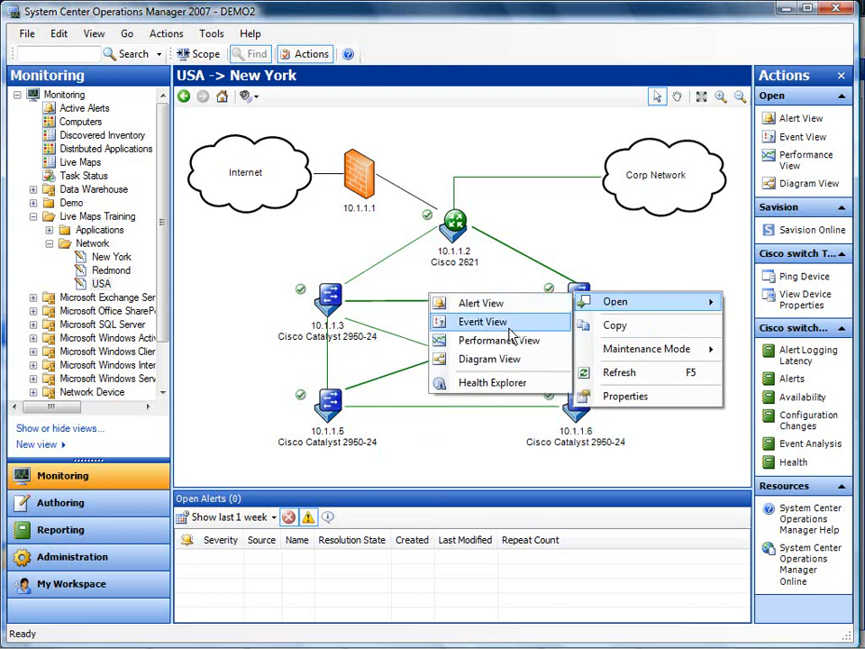
pyautogui.click(625, 251)
pyautogui.doubleClick(578, 303)
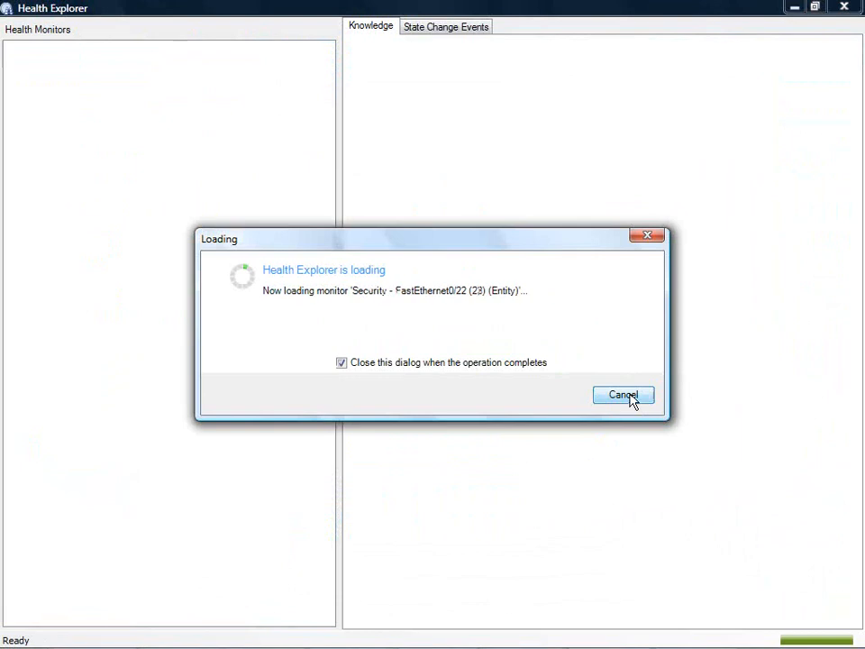
pyautogui.click(844, 7)
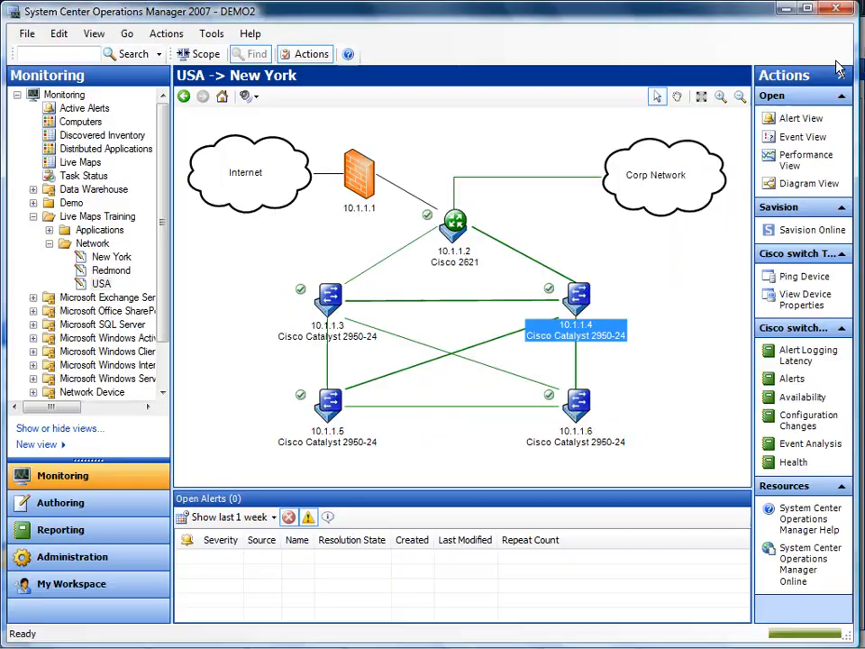
# - Return to the USA map and inspect the Redmond–New York connector's endpoints and properties
pyautogui.click(223, 97)
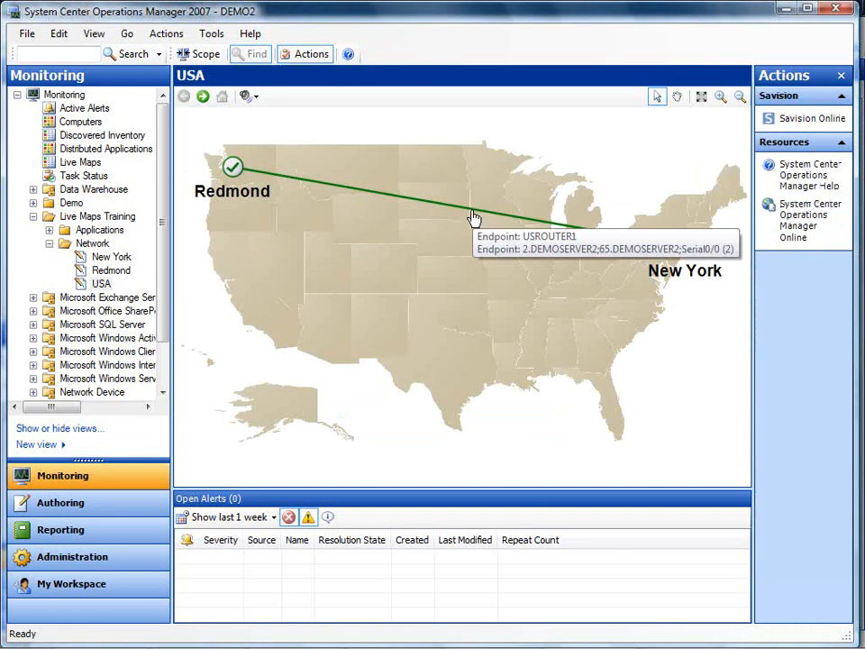
pyautogui.doubleClick(471, 209)
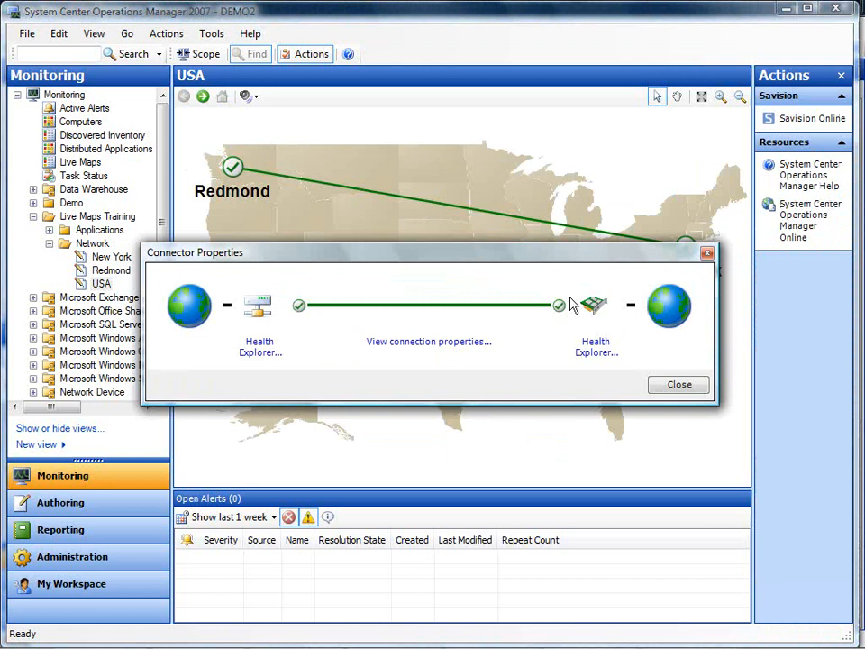
pyautogui.click(678, 386)
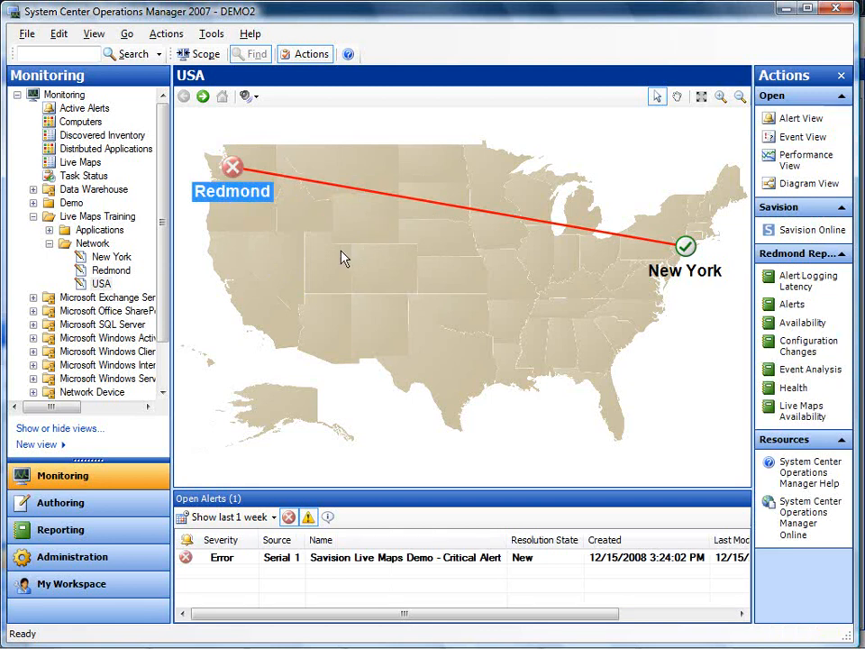
pyautogui.moveTo(237, 174)
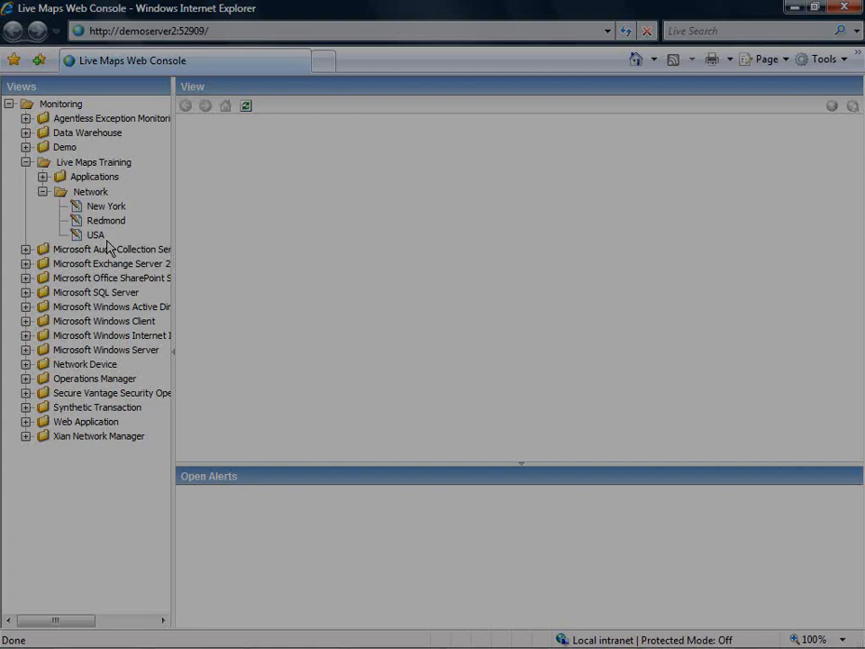
# - In the Live Maps Web Console, open the USA view in its own maximized browser window and select its web address
pyautogui.click(95, 235)
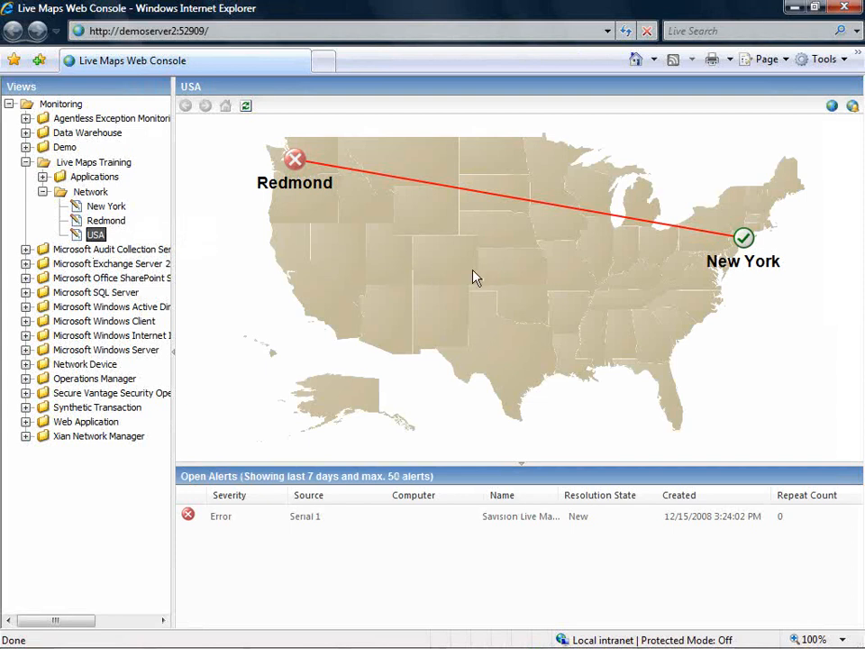
pyautogui.click(832, 109)
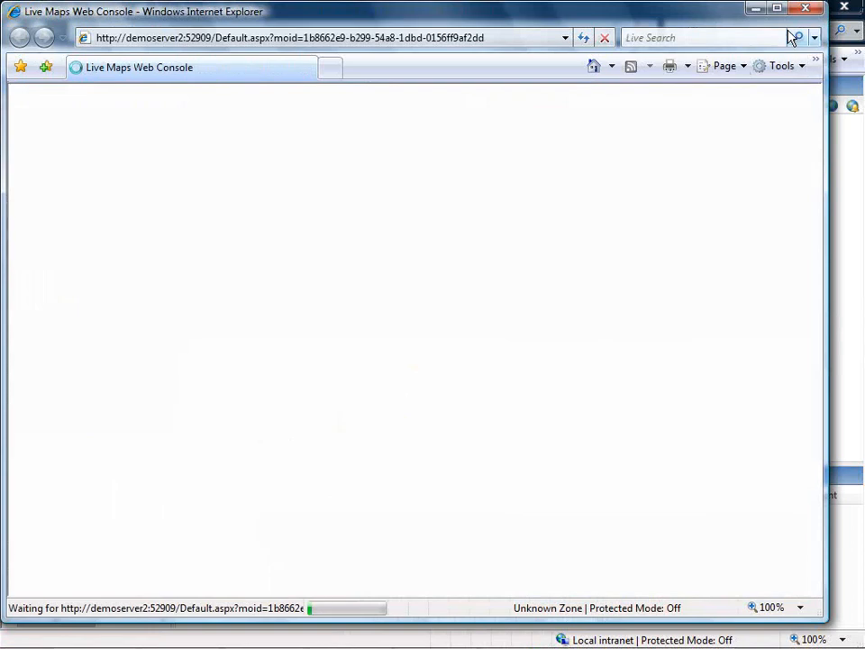
pyautogui.click(778, 9)
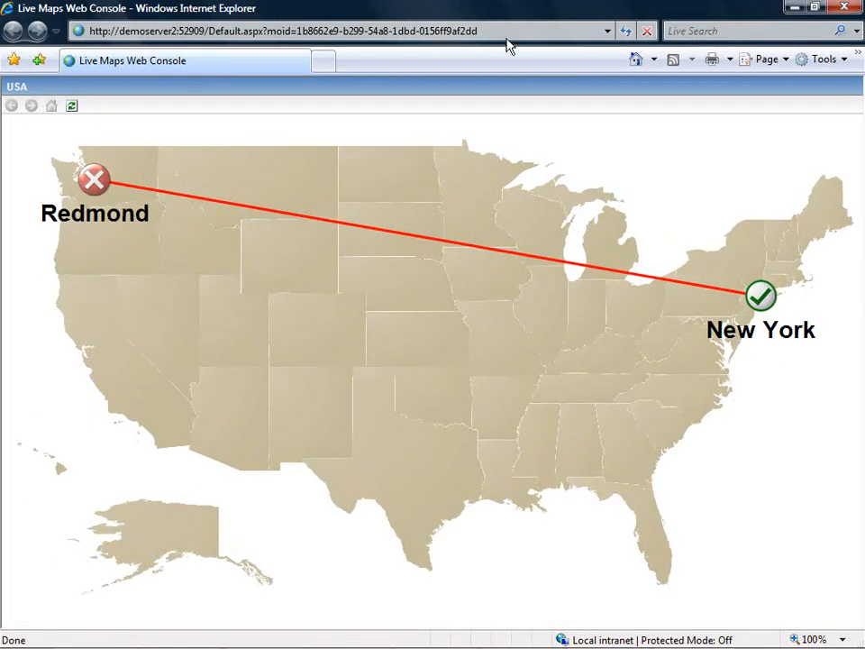
pyautogui.click(506, 31)
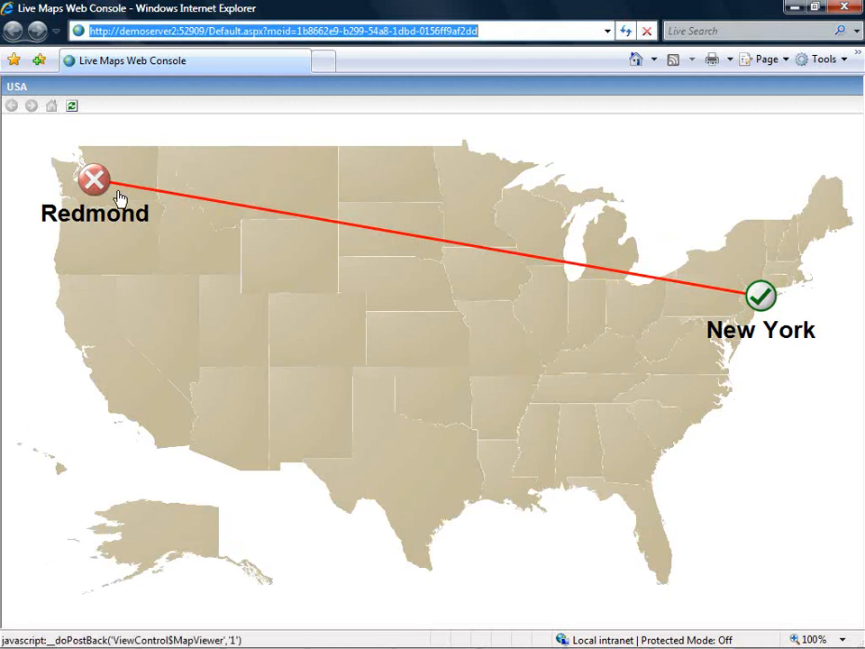
# - Drill into the New York view and list the views available to open for router 10.1.1.2
pyautogui.click(760, 300)
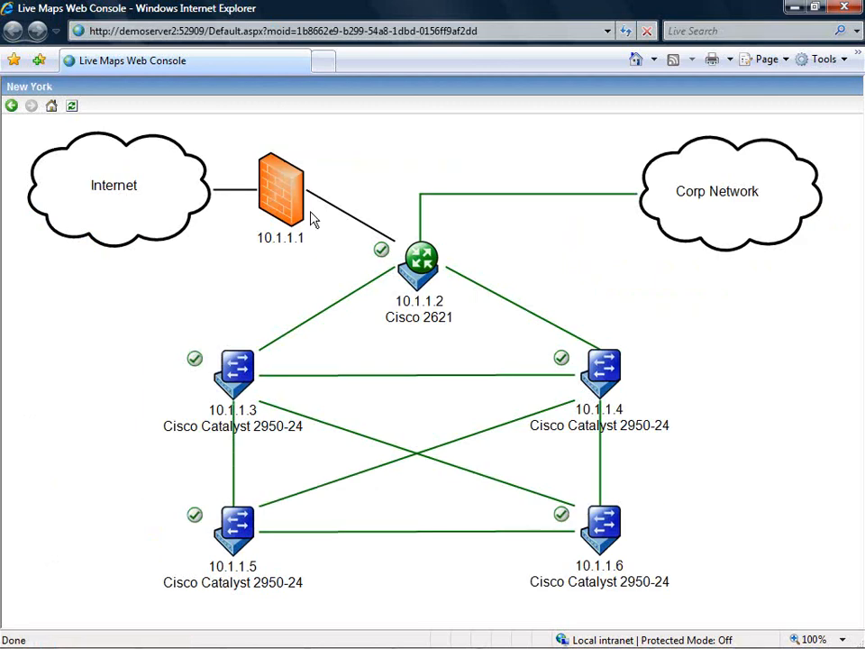
pyautogui.rightClick(428, 267)
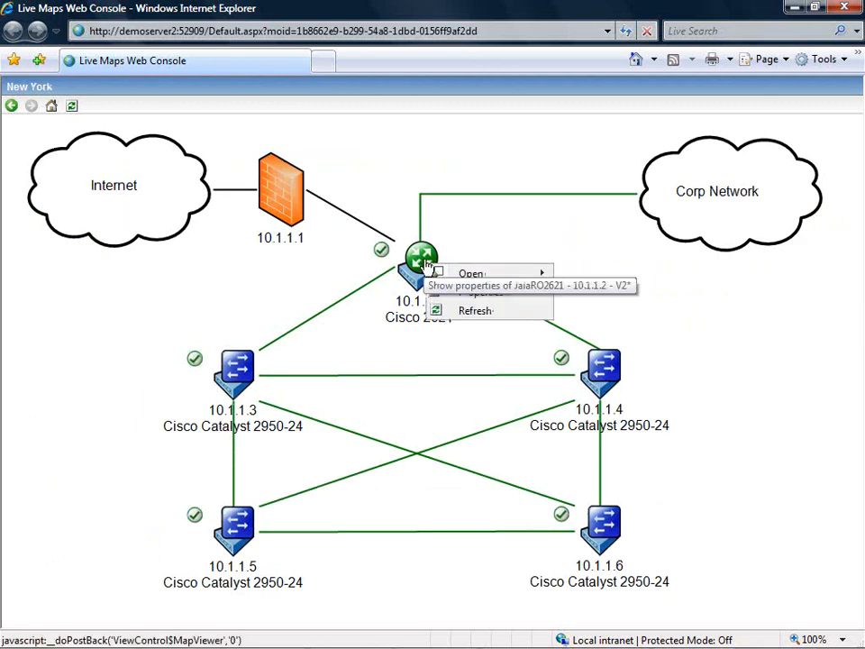
pyautogui.moveTo(449, 275)
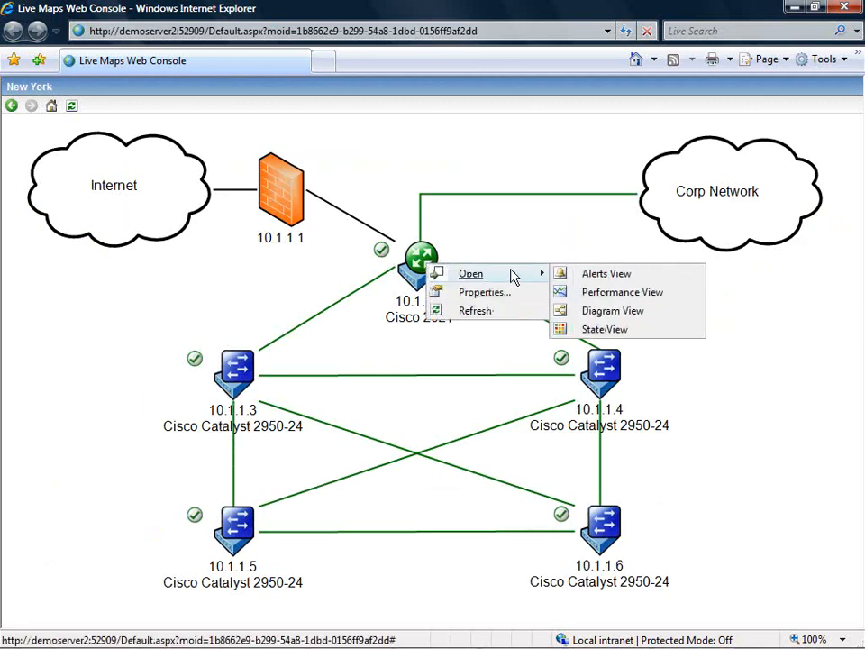